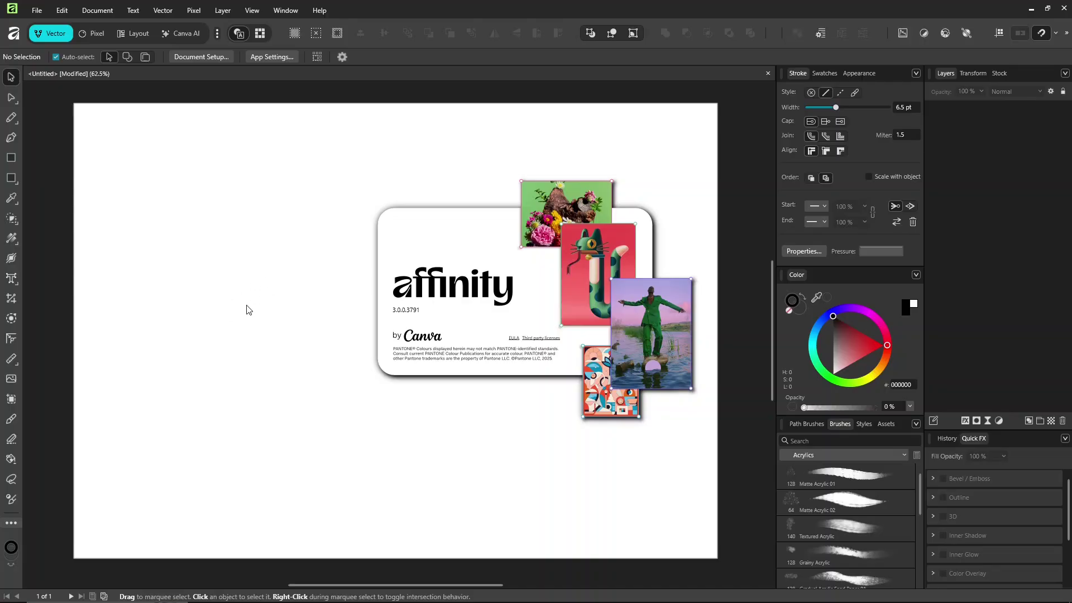
# - Select the Paint Brush tool and set its colour to crimson B92049
pyautogui.click(423, 299)
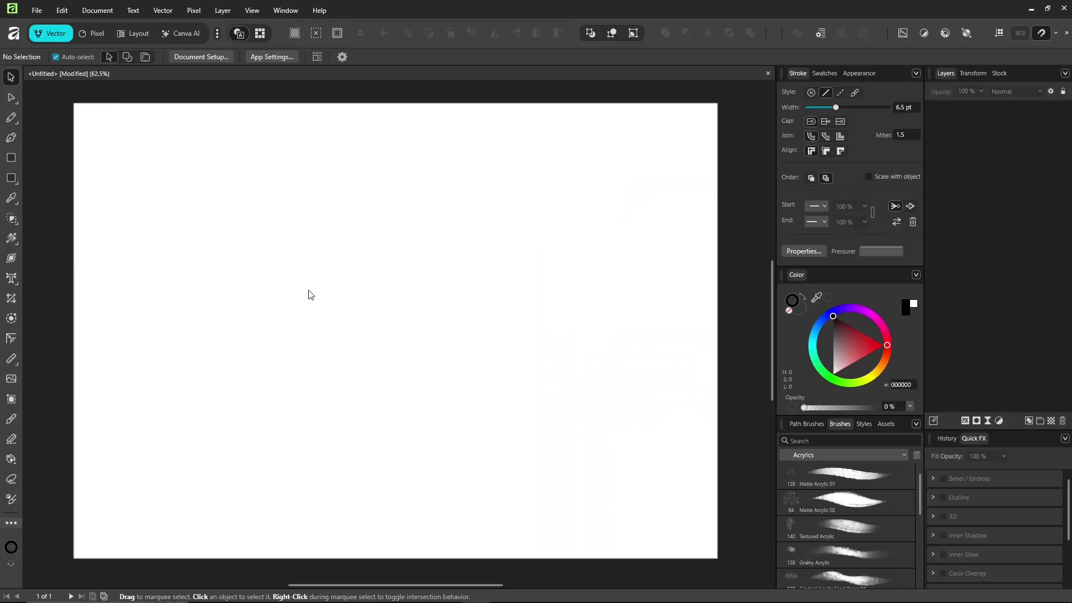
pyautogui.click(11, 420)
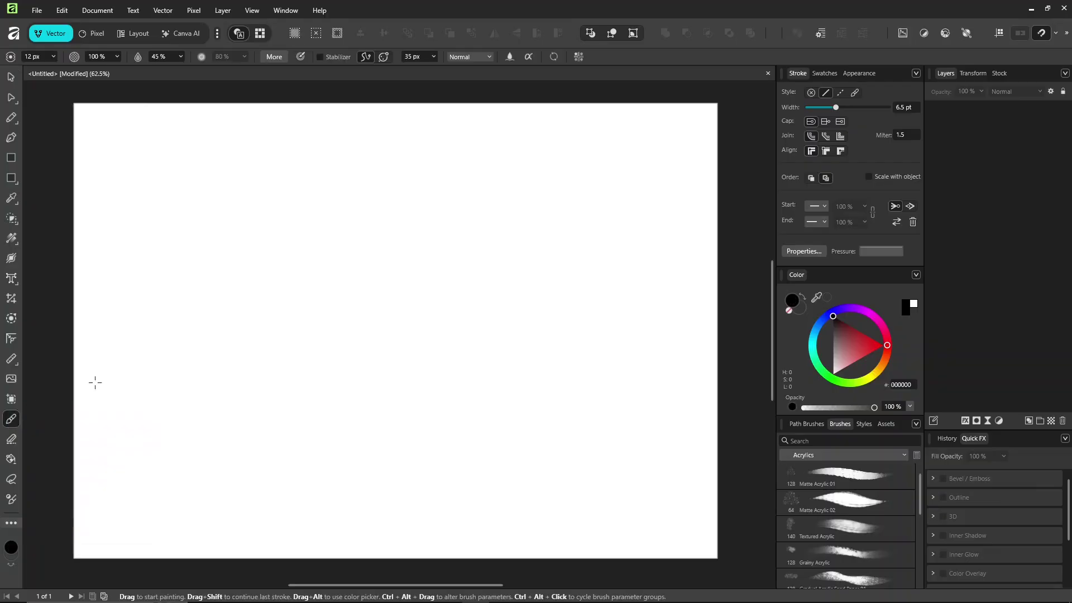
pyautogui.moveTo(837, 317); pyautogui.dragTo(863, 340)
pyautogui.moveTo(887, 345)
pyautogui.mouseDown()
pyautogui.moveTo(817, 330)
pyautogui.moveTo(886, 335)
pyautogui.mouseUp()
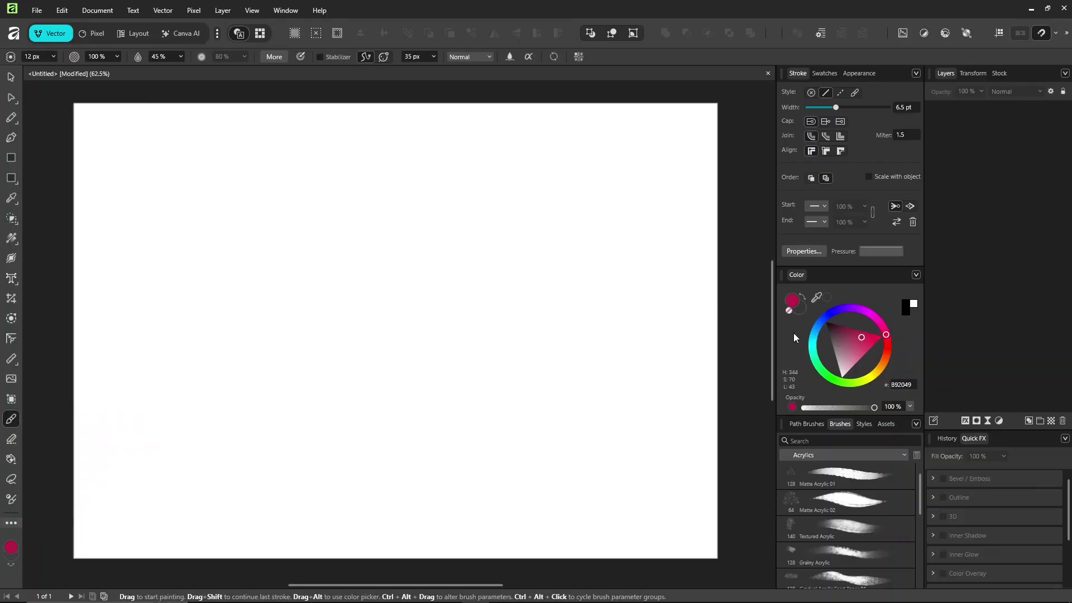
pyautogui.press('alt')
# - Switch to the Pixel studio and ready the Paint Brush with the Mechanical Pencil 6B brush from the Pencils category
pyautogui.click(96, 38)
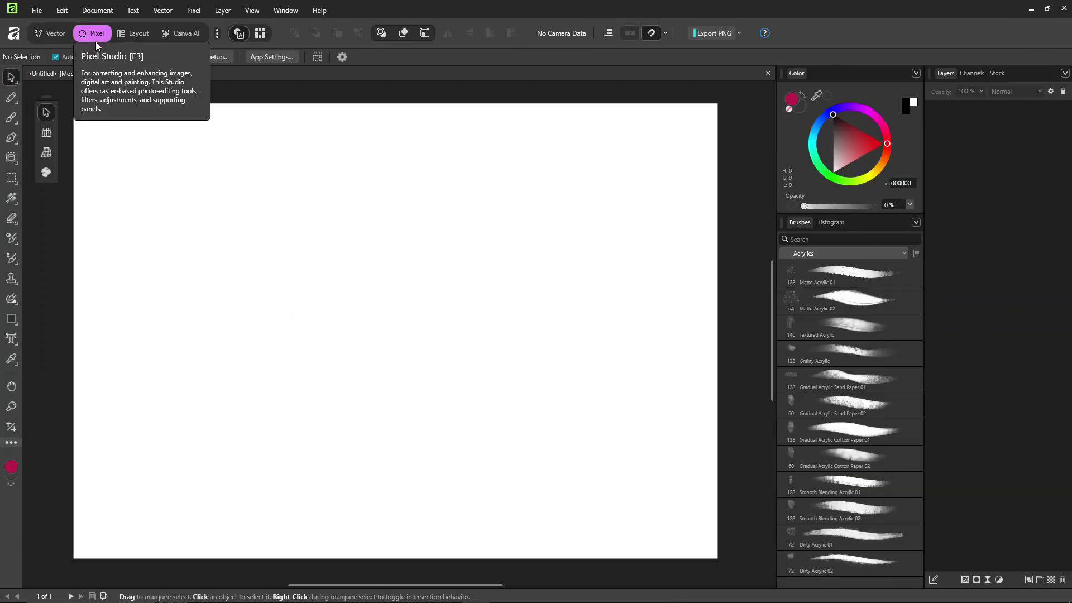
pyautogui.click(832, 253)
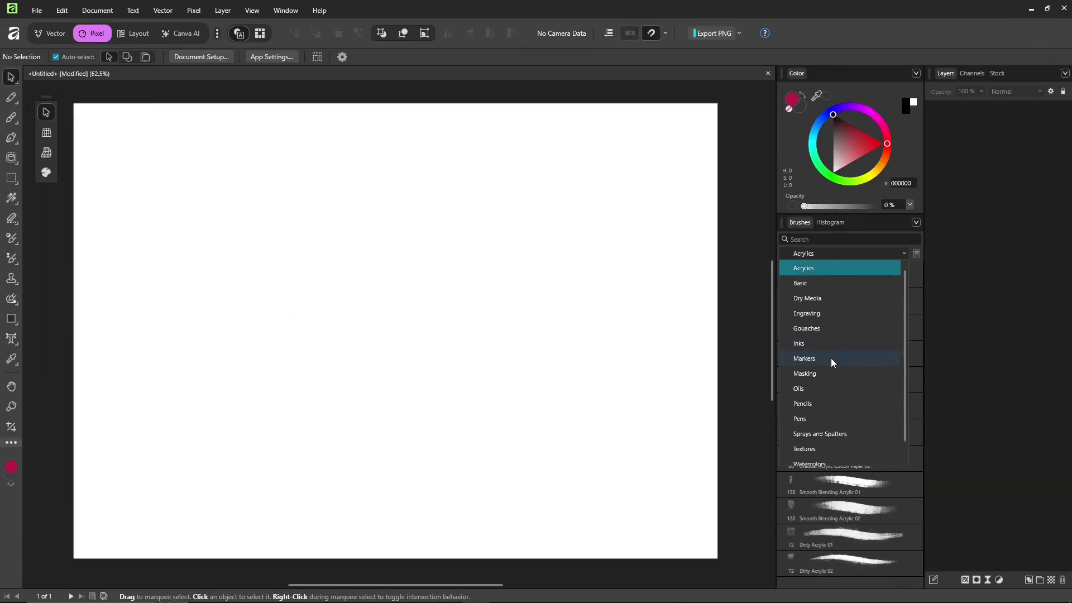
pyautogui.click(825, 407)
pyautogui.scroll(-5, 848, 447)
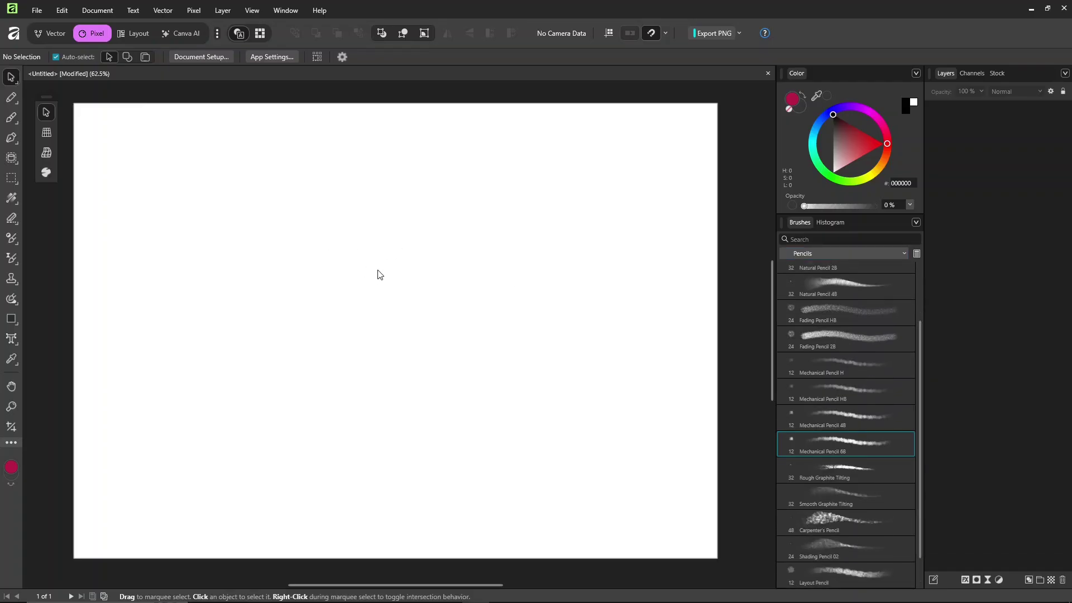
pyautogui.click(12, 118)
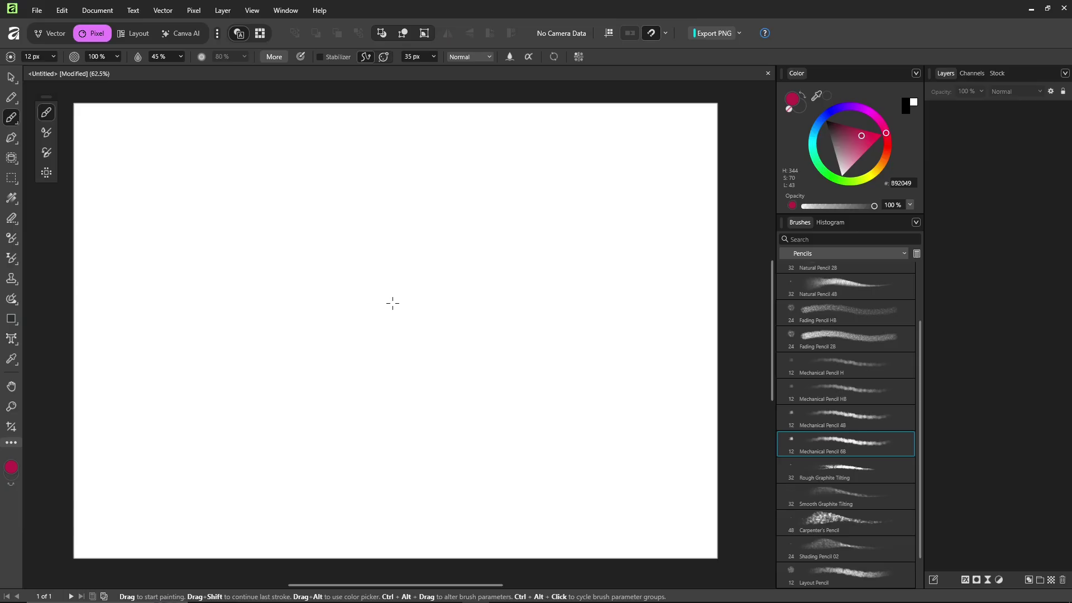
# - Sketch a bear's head with two round ears, eyes, brows, nose, muzzle, smile and crossed construction lines
pyautogui.moveTo(435, 311)
pyautogui.mouseDown()
pyautogui.moveTo(430, 208)
pyautogui.moveTo(403, 322)
pyautogui.moveTo(445, 335)
pyautogui.mouseUp()
pyautogui.hotkey('ctrl', 'z')
pyautogui.moveTo(428, 180); pyautogui.dragTo(452, 193)
pyautogui.moveTo(332, 184); pyautogui.dragTo(305, 214)
pyautogui.moveTo(432, 335)
pyautogui.mouseDown()
pyautogui.moveTo(469, 313)
pyautogui.moveTo(375, 335)
pyautogui.mouseUp()
pyautogui.moveTo(361, 339); pyautogui.dragTo(496, 269)
pyautogui.moveTo(335, 181)
pyautogui.mouseDown()
pyautogui.moveTo(399, 173)
pyautogui.moveTo(390, 294)
pyautogui.moveTo(355, 264)
pyautogui.moveTo(392, 319)
pyautogui.moveTo(426, 300)
pyautogui.mouseUp()
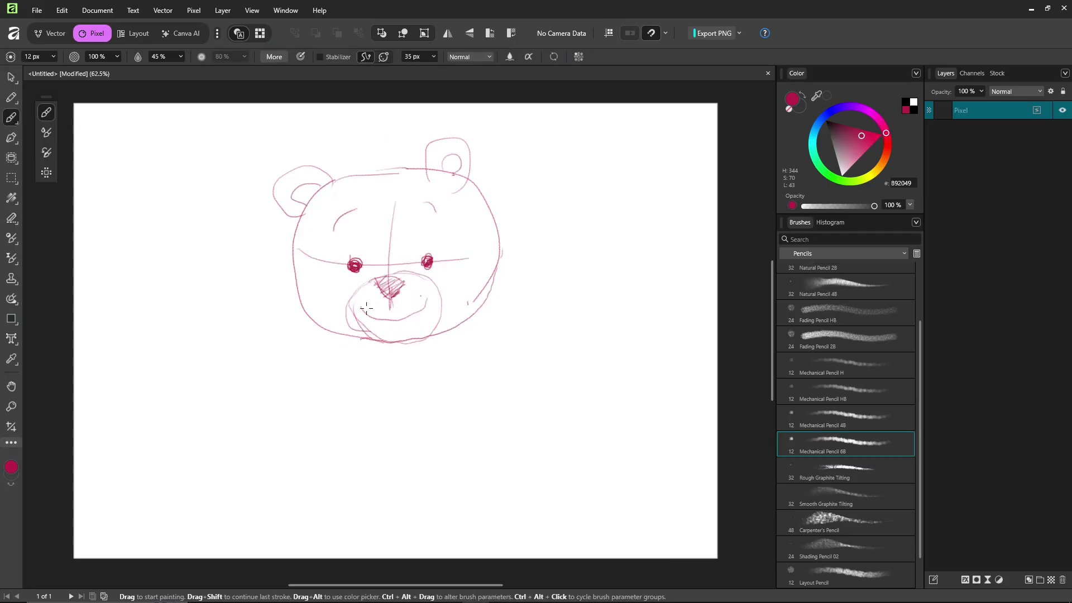
# - Erase the vertical and horizontal construction lines across the bear's face
pyautogui.press('e')
pyautogui.moveTo(395, 202); pyautogui.dragTo(389, 268)
pyautogui.moveTo(441, 262); pyautogui.dragTo(474, 258)
pyautogui.moveTo(299, 250); pyautogui.dragTo(345, 264)
# - Sketch the hair tuft, cheek fur, cheek ovals and rounded body onto the bear
pyautogui.press('b')
pyautogui.moveTo(382, 184); pyautogui.dragTo(403, 179)
pyautogui.moveTo(294, 251); pyautogui.dragTo(338, 321)
pyautogui.moveTo(497, 237)
pyautogui.mouseDown()
pyautogui.moveTo(335, 364)
pyautogui.moveTo(454, 421)
pyautogui.moveTo(491, 424)
pyautogui.moveTo(345, 340)
pyautogui.moveTo(319, 389)
pyautogui.mouseUp()
pyautogui.moveTo(447, 273); pyautogui.dragTo(450, 269)
pyautogui.moveTo(315, 288)
pyautogui.mouseDown()
pyautogui.moveTo(329, 288)
pyautogui.moveTo(356, 251)
pyautogui.mouseUp()
pyautogui.moveTo(428, 262)
pyautogui.mouseDown()
pyautogui.moveTo(429, 247)
pyautogui.moveTo(369, 268)
pyautogui.moveTo(389, 285)
pyautogui.mouseUp()
# - Clear the lasso selection, mirror the sketch horizontally and erase the uneven ear lines
pyautogui.click(11, 178)
pyautogui.click(46, 192)
pyautogui.hotkey('ctrl', 'd')
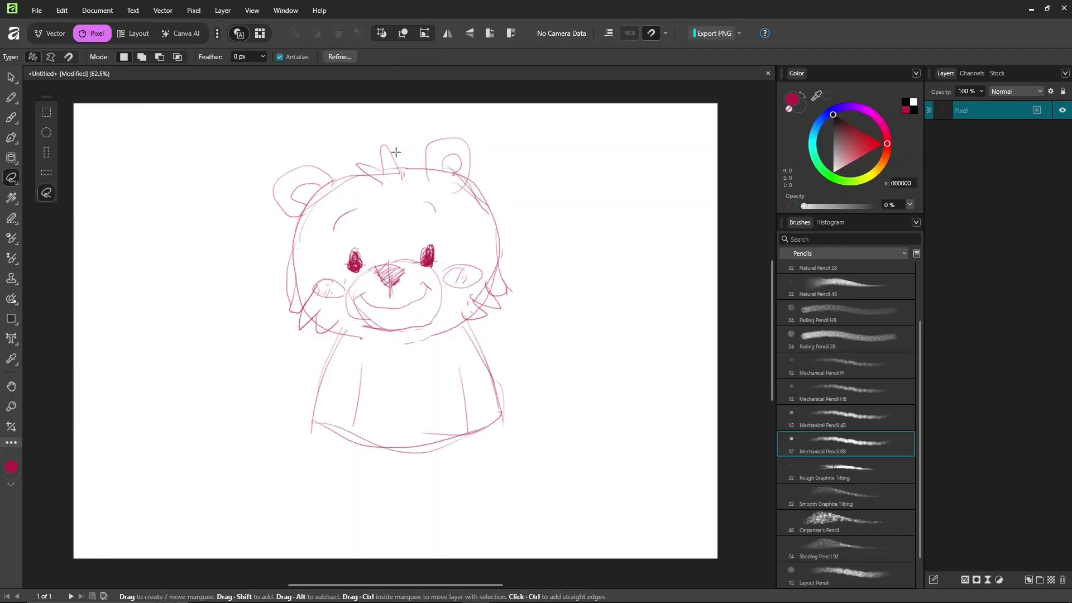
pyautogui.hotkey('shift', 'h')
pyautogui.press('e')
pyautogui.moveTo(323, 151); pyautogui.dragTo(357, 156)
pyautogui.moveTo(491, 193); pyautogui.dragTo(325, 189)
# - Redraw the ears so they match in size and height, and mirror the sketch horizontally again
pyautogui.press('b')
pyautogui.moveTo(300, 227)
pyautogui.mouseDown()
pyautogui.moveTo(334, 182)
pyautogui.moveTo(312, 198)
pyautogui.mouseUp()
pyautogui.moveTo(450, 181); pyautogui.dragTo(478, 228)
pyautogui.moveTo(464, 187); pyautogui.dragTo(475, 214)
pyautogui.click(447, 35)
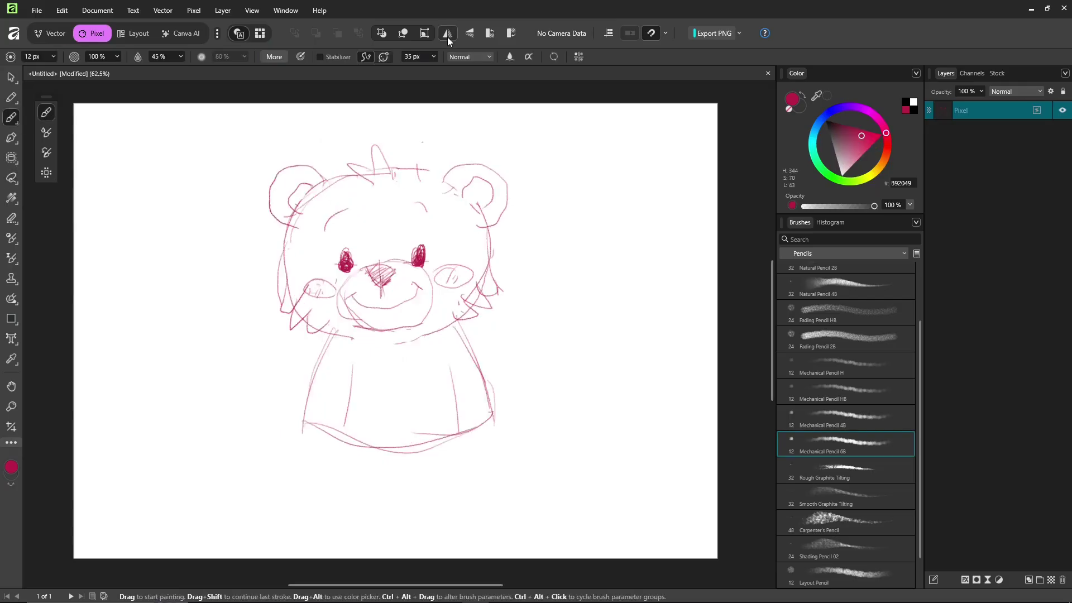
# - Erase the rough fur lines on both cheeks and redraw the side of the face more cleanly
pyautogui.press('e')
pyautogui.moveTo(285, 252); pyautogui.dragTo(276, 279)
pyautogui.moveTo(481, 276); pyautogui.dragTo(457, 309)
pyautogui.moveTo(315, 319); pyautogui.dragTo(293, 292)
pyautogui.press('b')
pyautogui.moveTo(288, 237); pyautogui.dragTo(287, 278)
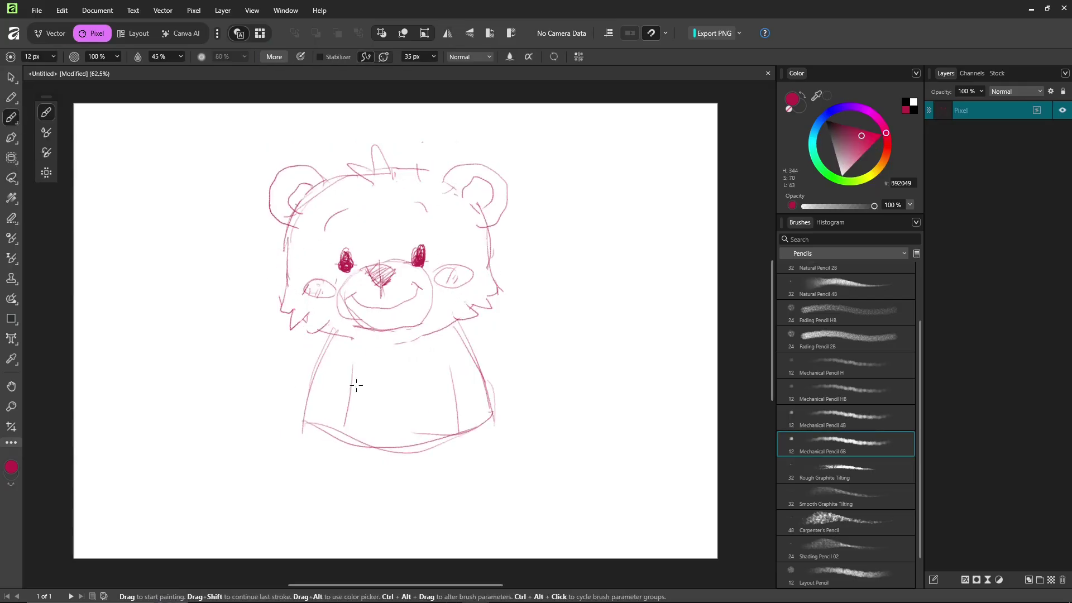
# - Sketch a rounded belly patch, a firmer bottom edge of the body and a tongue below the smile
pyautogui.moveTo(357, 385); pyautogui.dragTo(449, 385)
pyautogui.moveTo(451, 408); pyautogui.dragTo(453, 439)
pyautogui.moveTo(310, 415); pyautogui.dragTo(369, 448)
pyautogui.moveTo(384, 442); pyautogui.dragTo(468, 428)
pyautogui.moveTo(445, 178); pyautogui.dragTo(481, 217)
pyautogui.moveTo(377, 309); pyautogui.dragTo(402, 306)
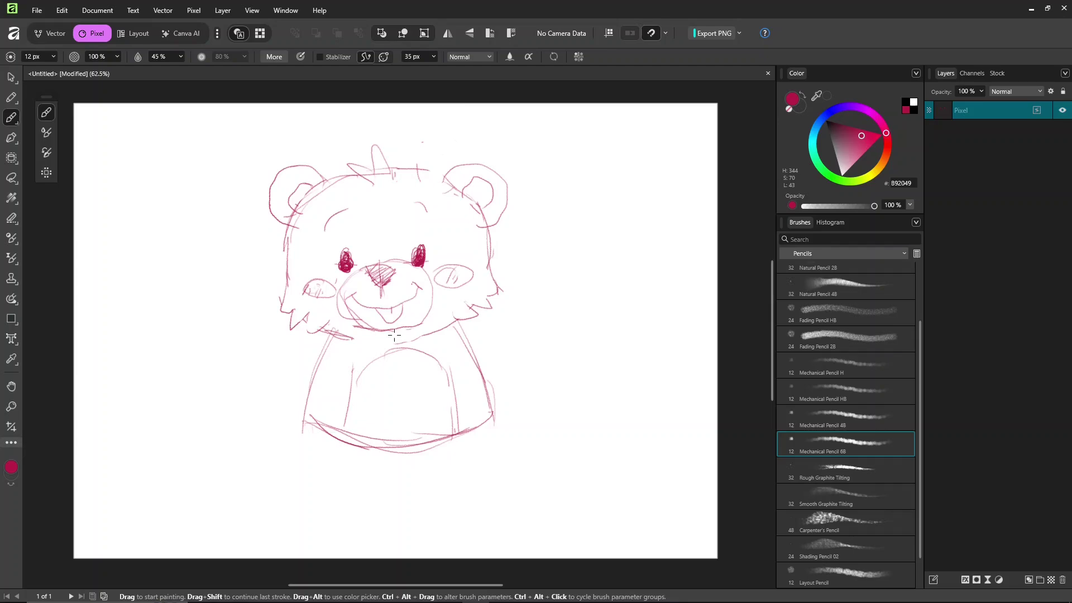
# - Mirror the bear sketch horizontally and move it slightly lower on the page
pyautogui.click(447, 35)
pyautogui.press('v')
pyautogui.moveTo(376, 251); pyautogui.dragTo(377, 283)
pyautogui.press('b')
pyautogui.click(552, 282)
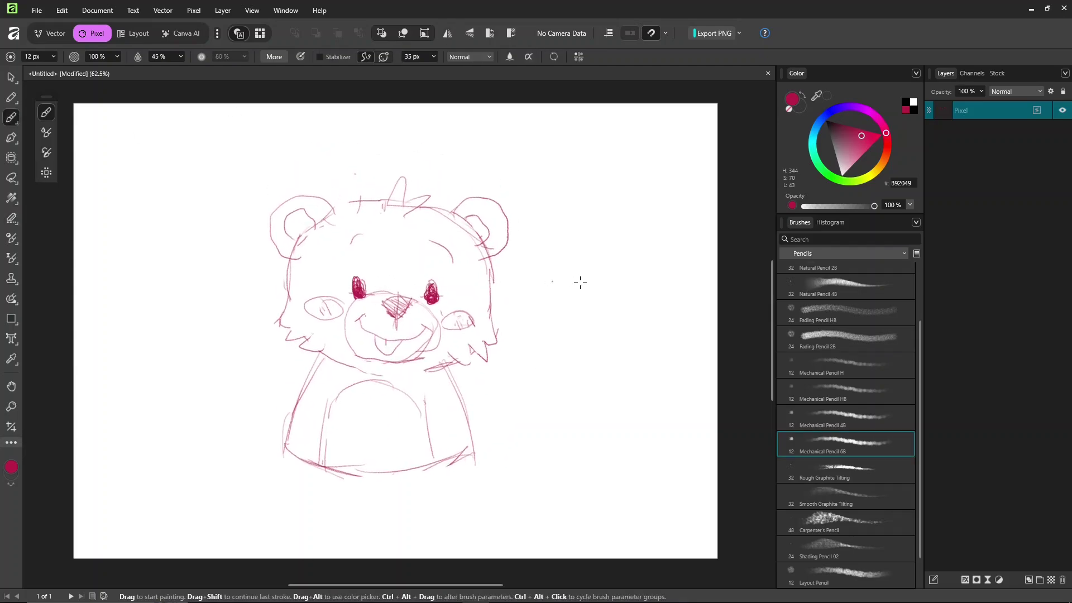
# - Switch to the Vector studio and add brush hatching inside both ears and under the chin
pyautogui.click(44, 35)
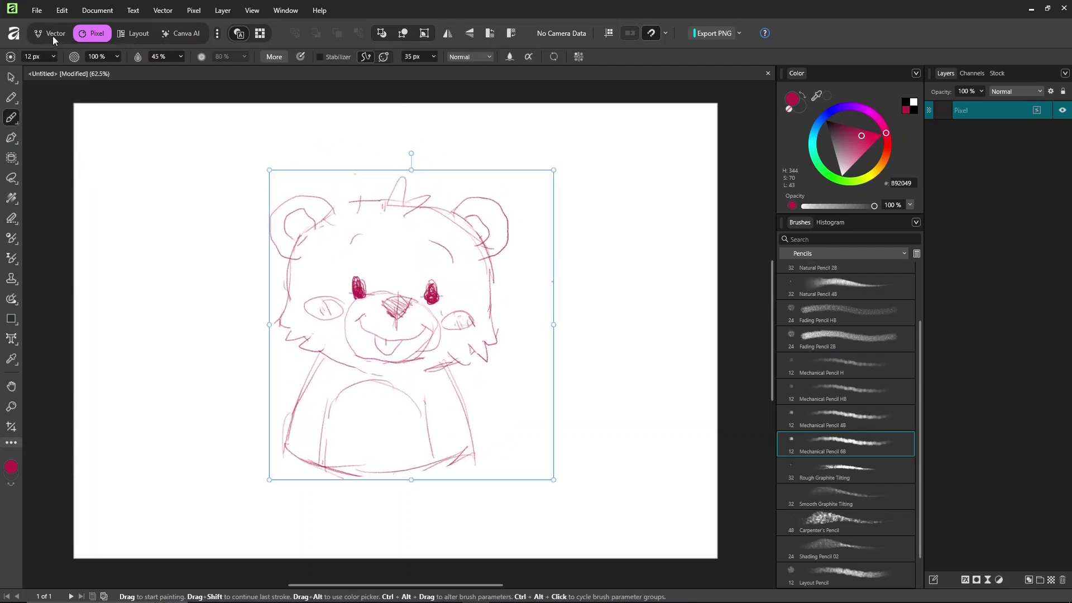
pyautogui.click(12, 421)
pyautogui.moveTo(468, 218); pyautogui.dragTo(484, 233)
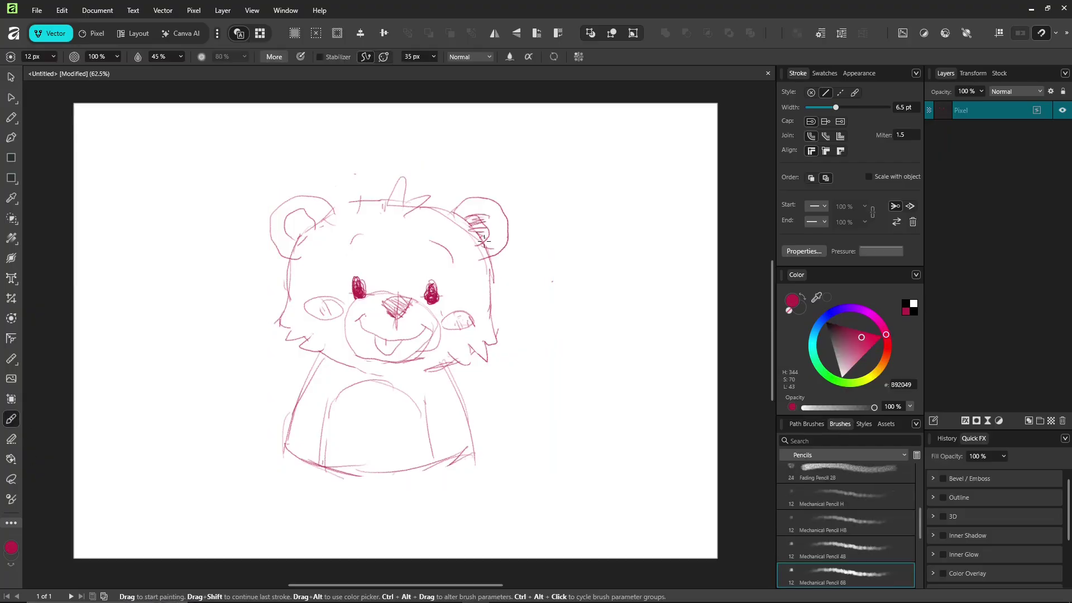
pyautogui.moveTo(291, 219); pyautogui.dragTo(316, 234)
pyautogui.moveTo(454, 361); pyautogui.dragTo(432, 369)
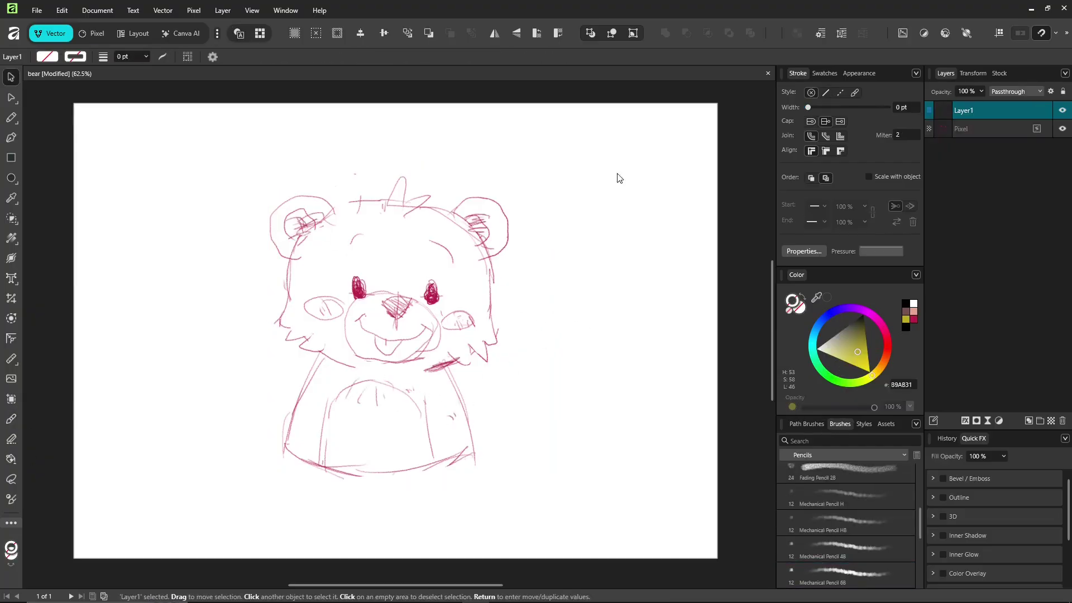
# - Toggle the Pixel sketch layer off and on, and reduce its opacity to 35%
pyautogui.click(1062, 128)
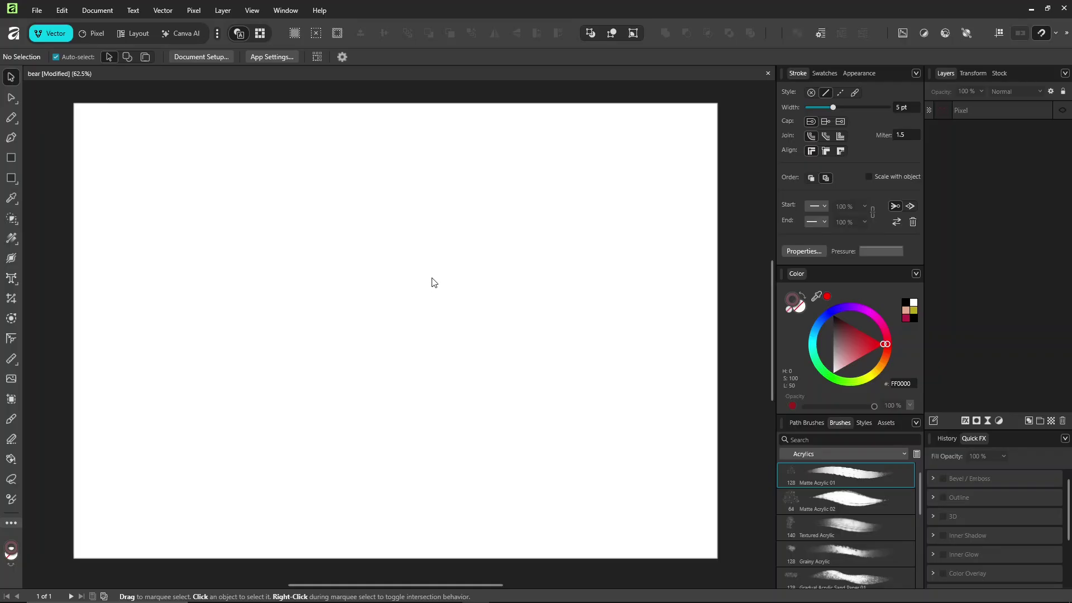
pyautogui.click(1060, 111)
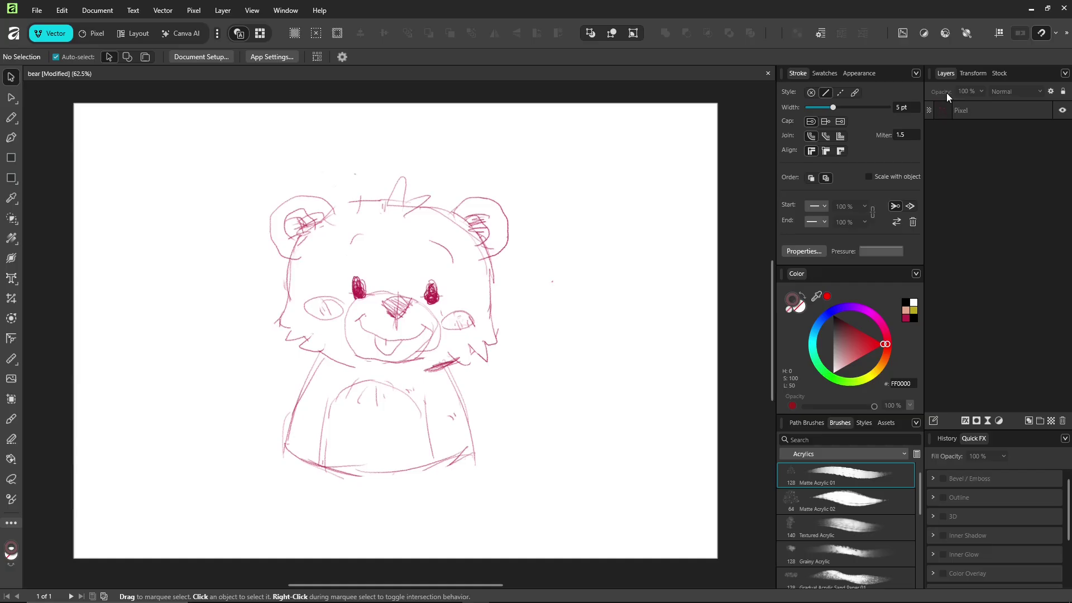
pyautogui.click(961, 110)
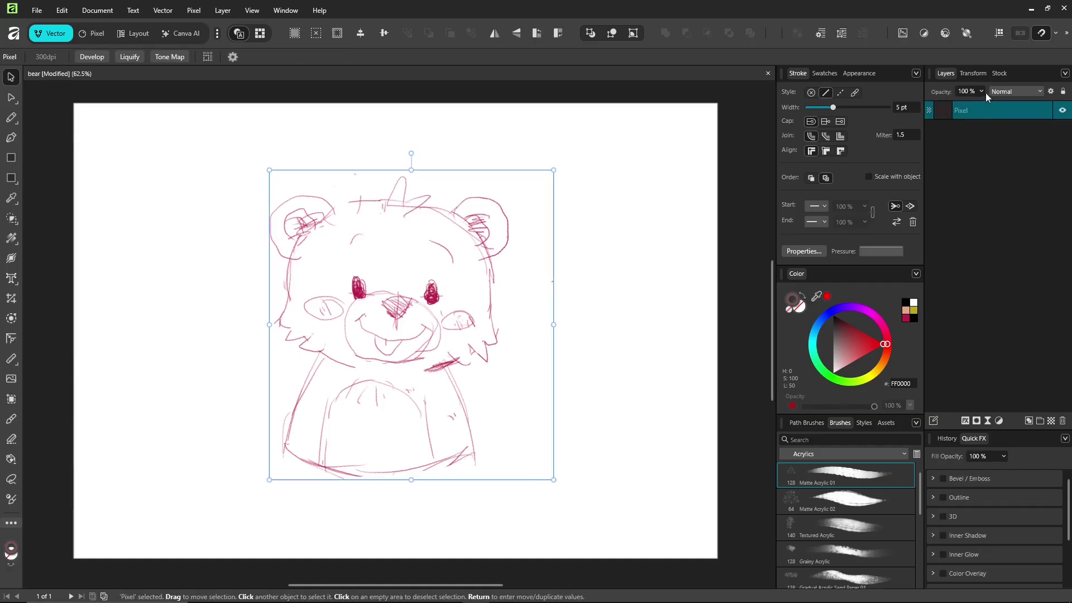
pyautogui.click(984, 92)
pyautogui.moveTo(983, 104); pyautogui.dragTo(933, 102)
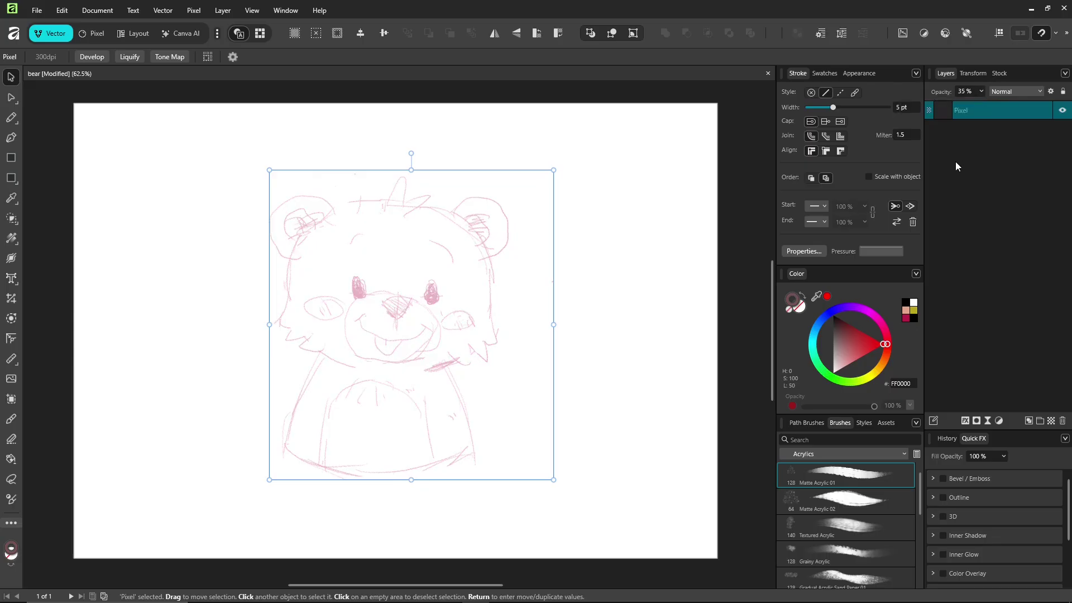
# - Add a new vector layer above the sketch and lock the Pixel layer
pyautogui.click(1027, 422)
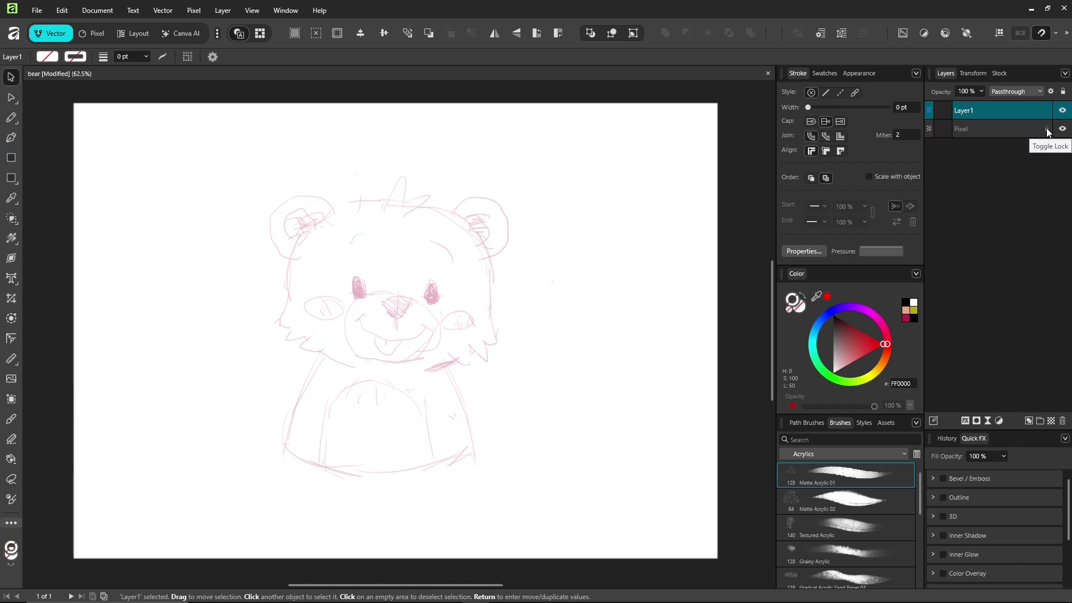
pyautogui.press('alt')
# - Trace the head outline, hair tuft and cheek fur with the Pencil tool using a 5 pt brown stroke
pyautogui.click(11, 118)
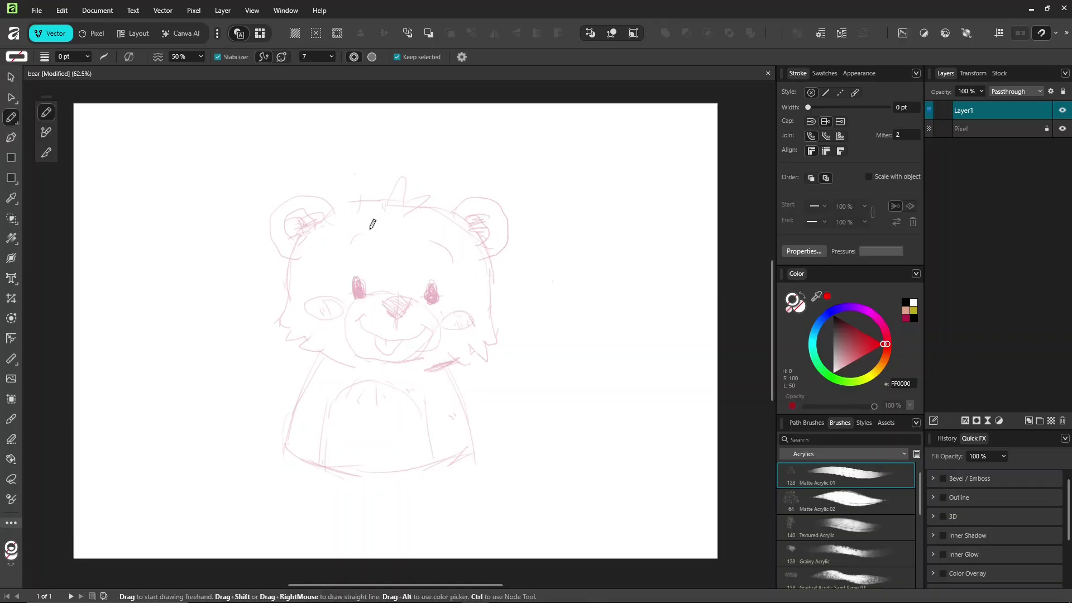
pyautogui.scroll(2, 363, 235)
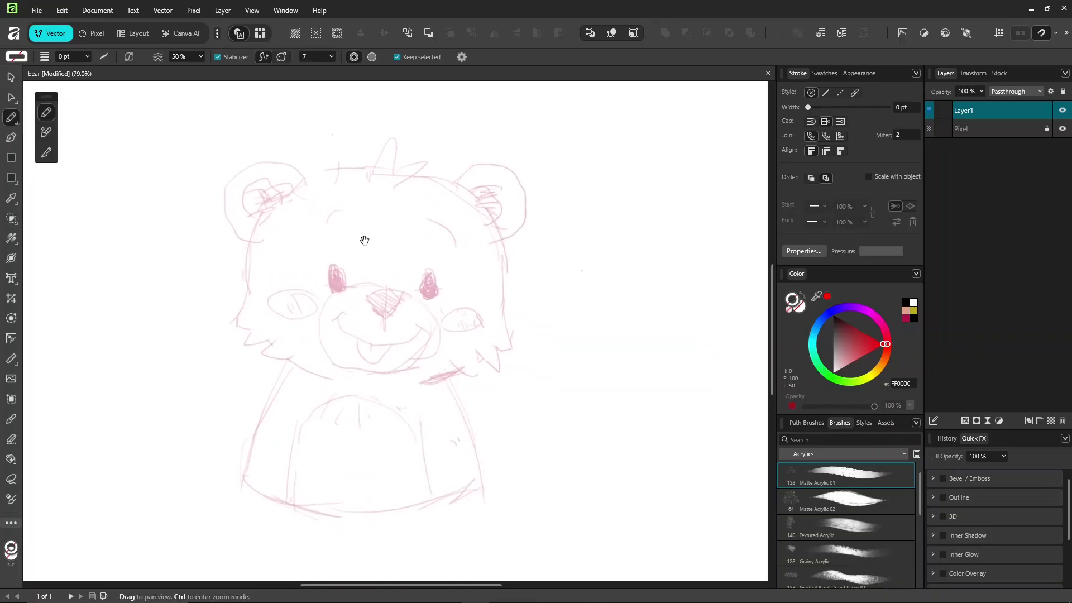
pyautogui.moveTo(371, 172)
pyautogui.mouseDown()
pyautogui.moveTo(318, 179)
pyautogui.moveTo(263, 235)
pyautogui.moveTo(228, 320)
pyautogui.moveTo(258, 323)
pyautogui.moveTo(247, 337)
pyautogui.moveTo(271, 336)
pyautogui.mouseUp()
pyautogui.moveTo(272, 336); pyautogui.dragTo(291, 354)
pyautogui.moveTo(371, 172)
pyautogui.mouseDown()
pyautogui.moveTo(399, 151)
pyautogui.moveTo(429, 161)
pyautogui.moveTo(483, 215)
pyautogui.moveTo(509, 318)
pyautogui.moveTo(500, 371)
pyautogui.moveTo(481, 352)
pyautogui.moveTo(476, 369)
pyautogui.moveTo(448, 353)
pyautogui.moveTo(475, 359)
pyautogui.mouseUp()
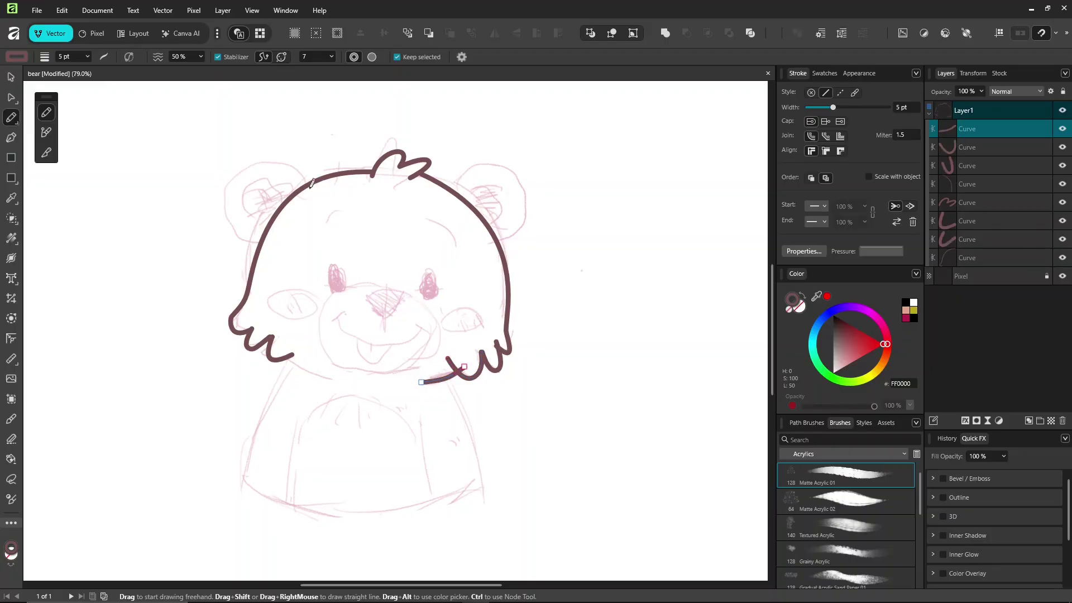
# - Trace both round ears and their inner fur lines with the Pencil tool
pyautogui.moveTo(310, 192)
pyautogui.mouseDown()
pyautogui.moveTo(290, 168)
pyautogui.moveTo(250, 166)
pyautogui.moveTo(227, 213)
pyautogui.moveTo(247, 240)
pyautogui.moveTo(270, 239)
pyautogui.mouseUp()
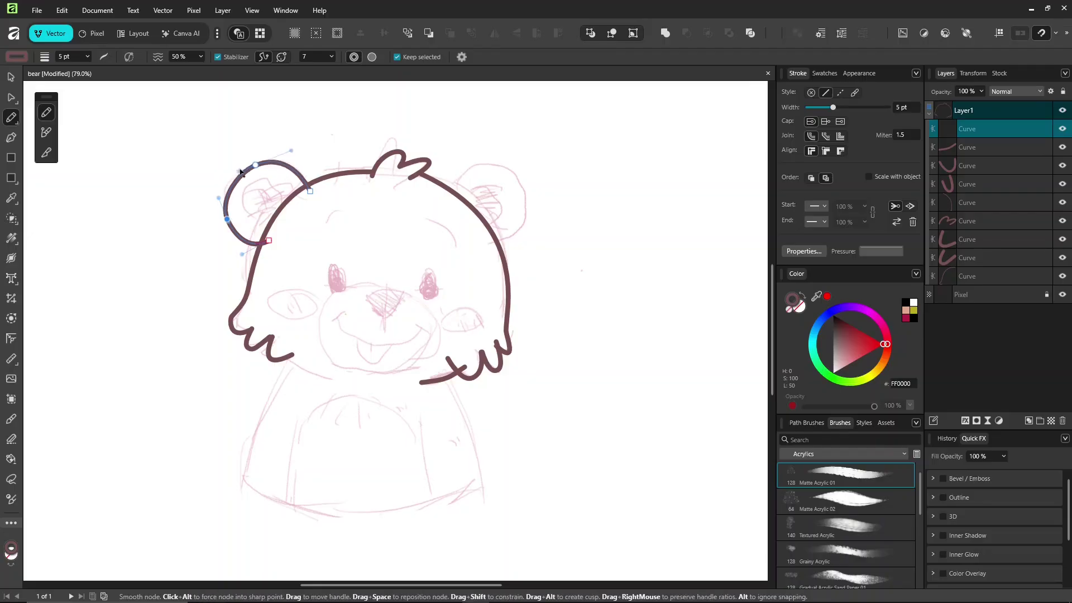
pyautogui.moveTo(240, 202)
pyautogui.mouseDown()
pyautogui.moveTo(279, 187)
pyautogui.moveTo(285, 197)
pyautogui.mouseUp()
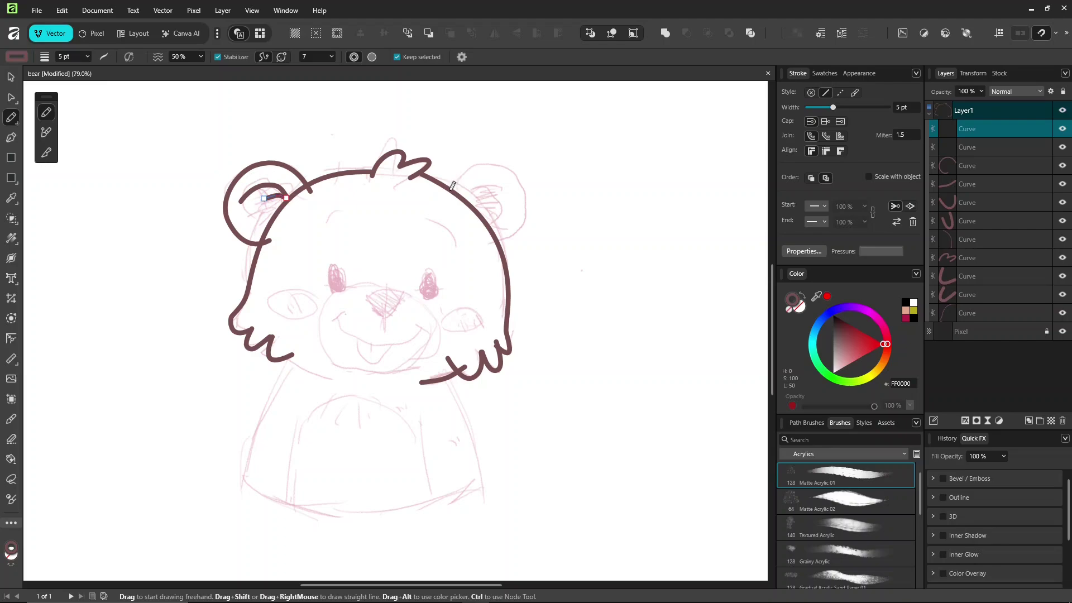
pyautogui.moveTo(450, 188)
pyautogui.mouseDown()
pyautogui.moveTo(490, 173)
pyautogui.moveTo(519, 197)
pyautogui.moveTo(501, 249)
pyautogui.mouseUp()
pyautogui.moveTo(513, 188); pyautogui.dragTo(467, 160)
pyautogui.moveTo(539, 207); pyautogui.dragTo(543, 212)
pyautogui.moveTo(469, 201)
pyautogui.mouseDown()
pyautogui.moveTo(506, 192)
pyautogui.moveTo(499, 205)
pyautogui.mouseUp()
# - Trace the jaw line below the cheek, both sides of the body and its curved bottom edge
pyautogui.scroll(-3, 347, 254)
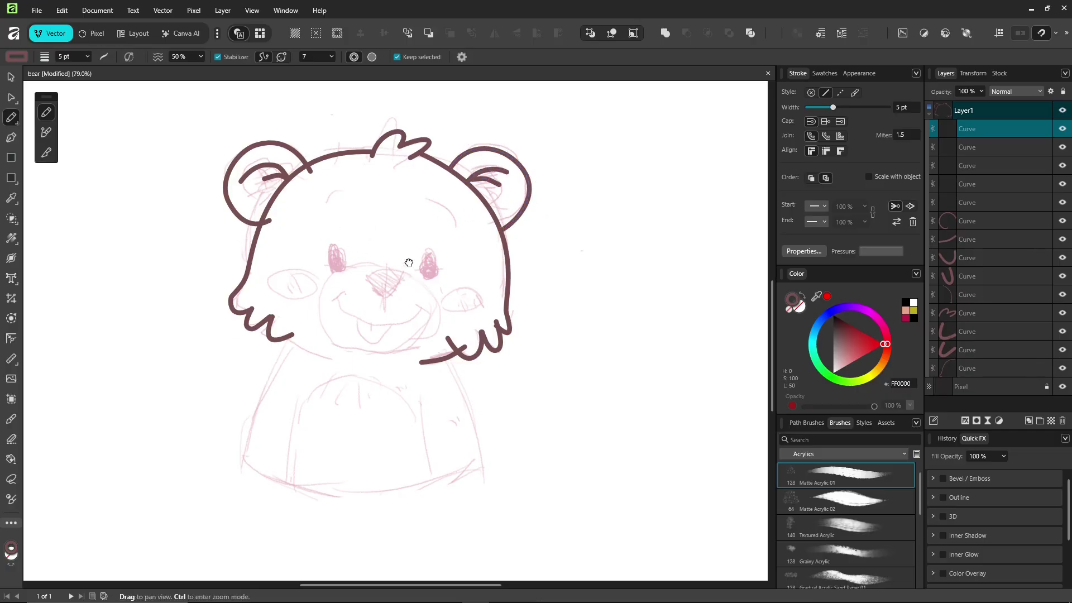
pyautogui.moveTo(271, 278)
pyautogui.mouseDown()
pyautogui.moveTo(331, 300)
pyautogui.moveTo(284, 288)
pyautogui.moveTo(239, 431)
pyautogui.moveTo(297, 297)
pyautogui.mouseUp()
pyautogui.hotkey('ctrl', 'z')
pyautogui.hotkey('ctrl', 'z')
pyautogui.moveTo(227, 412); pyautogui.dragTo(288, 288)
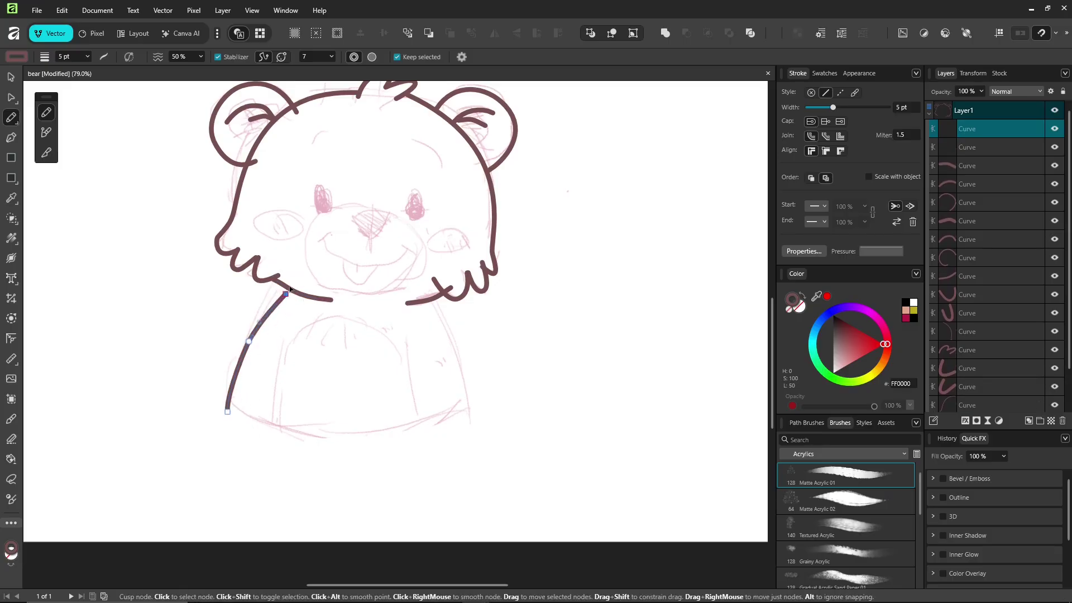
pyautogui.keyDown('ctrl'); pyautogui.moveTo(228, 411); pyautogui.dragTo(219, 424); pyautogui.keyUp('ctrl')
pyautogui.moveTo(430, 303); pyautogui.dragTo(465, 437)
pyautogui.moveTo(218, 395); pyautogui.dragTo(482, 390)
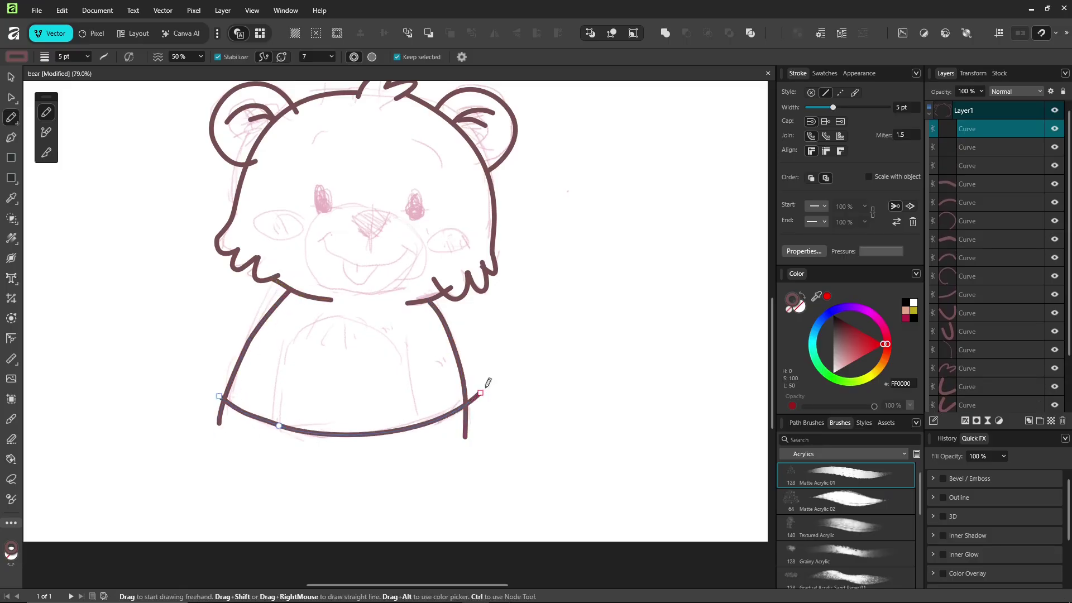
# - Trace the inner arm lines and shoulder fur marks, plus the bear's nose and smiling mouth
pyautogui.moveTo(285, 344); pyautogui.dragTo(267, 441)
pyautogui.moveTo(404, 341); pyautogui.dragTo(423, 438)
pyautogui.moveTo(294, 309)
pyautogui.mouseDown()
pyautogui.moveTo(283, 322)
pyautogui.moveTo(313, 315)
pyautogui.mouseUp()
pyautogui.moveTo(419, 308)
pyautogui.mouseDown()
pyautogui.moveTo(428, 318)
pyautogui.moveTo(411, 315)
pyautogui.mouseUp()
pyautogui.moveTo(366, 237)
pyautogui.mouseDown()
pyautogui.moveTo(386, 220)
pyautogui.moveTo(366, 252)
pyautogui.moveTo(322, 241)
pyautogui.mouseUp()
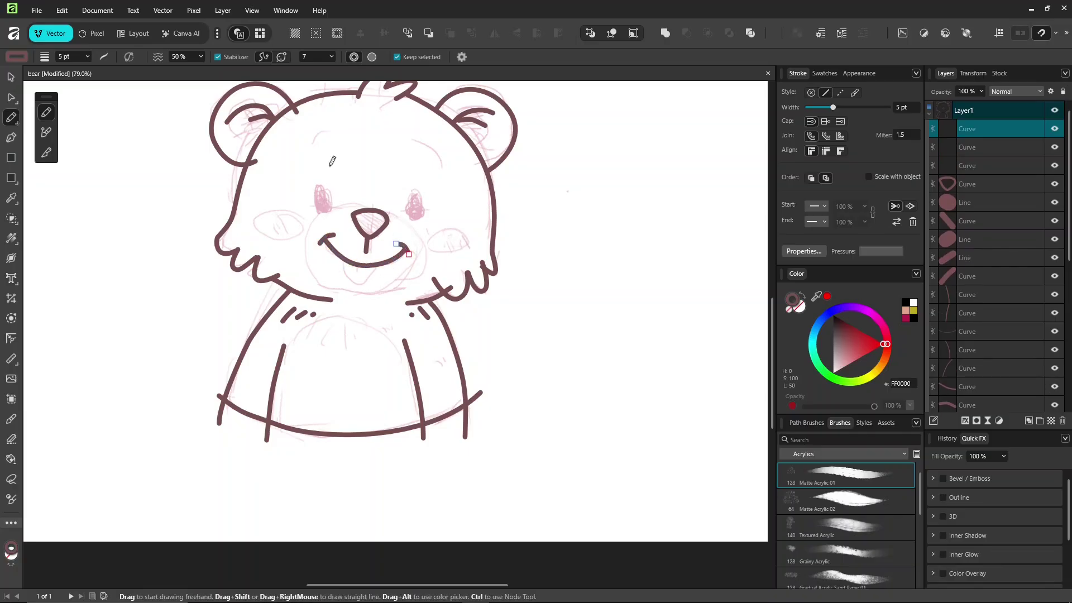
# - Set the Pencil tool's controller to Pressure and draw a tapered eyebrow above each eye
pyautogui.click(461, 57)
pyautogui.click(411, 172)
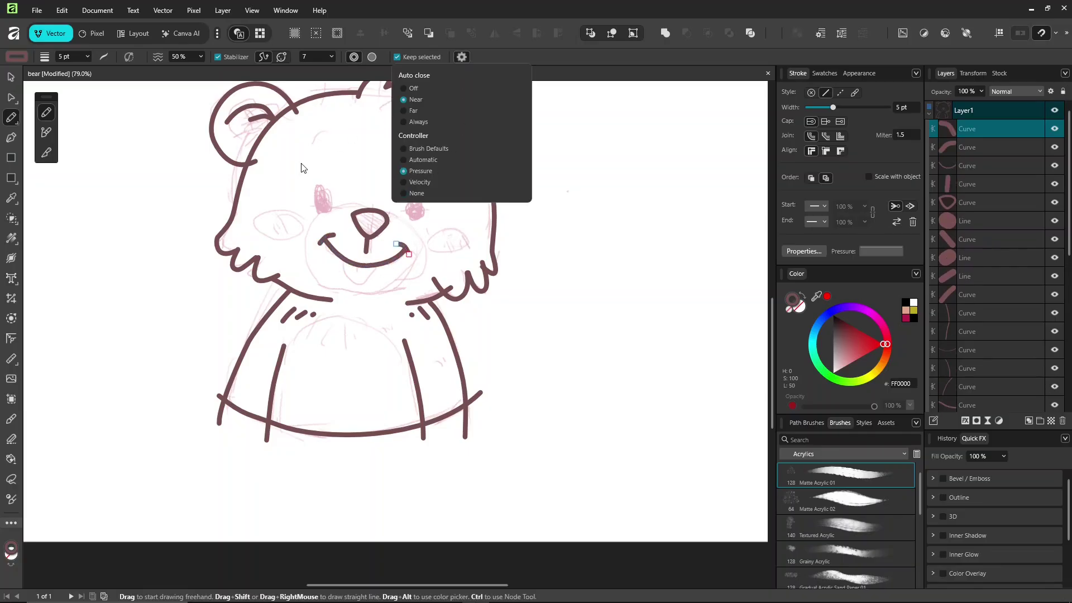
pyautogui.moveTo(301, 152); pyautogui.dragTo(333, 140)
pyautogui.moveTo(410, 145); pyautogui.dragTo(438, 160)
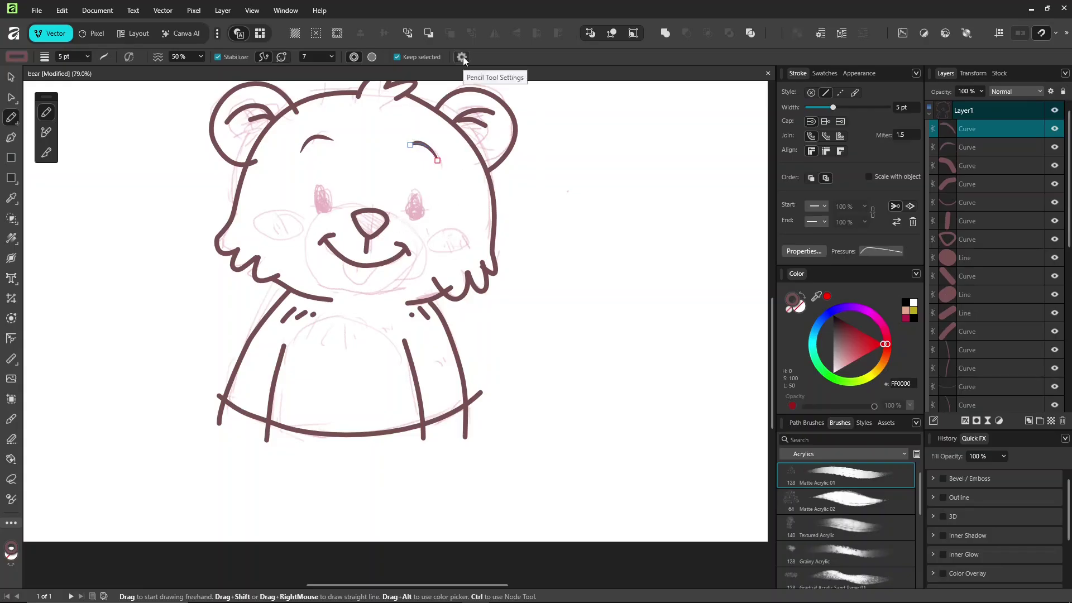
pyautogui.click(461, 57)
# - Draw an upright ellipse over each sketched eye with the Ellipse tool and deselect
pyautogui.moveTo(461, 296); pyautogui.dragTo(482, 341)
pyautogui.click(10, 177)
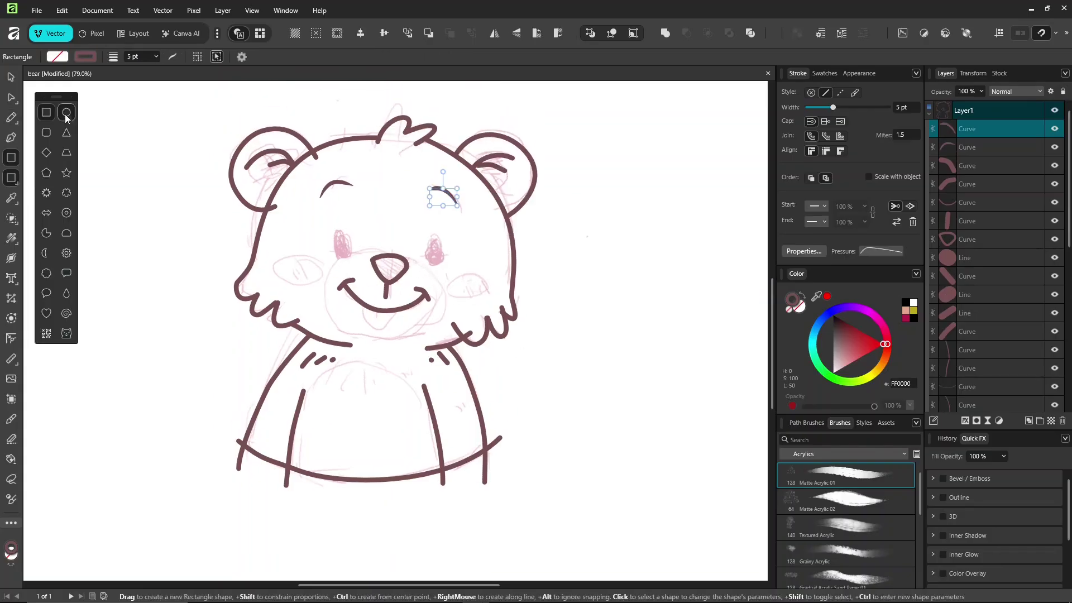
pyautogui.click(66, 112)
pyautogui.moveTo(335, 259); pyautogui.dragTo(353, 232)
pyautogui.moveTo(344, 215)
pyautogui.mouseDown()
pyautogui.moveTo(430, 240)
pyautogui.moveTo(434, 255)
pyautogui.mouseUp()
pyautogui.press('v')
pyautogui.click(601, 276)
# - Extend the upper end of the body's right side curve with the Node tool so it reaches the jaw line
pyautogui.click(465, 370)
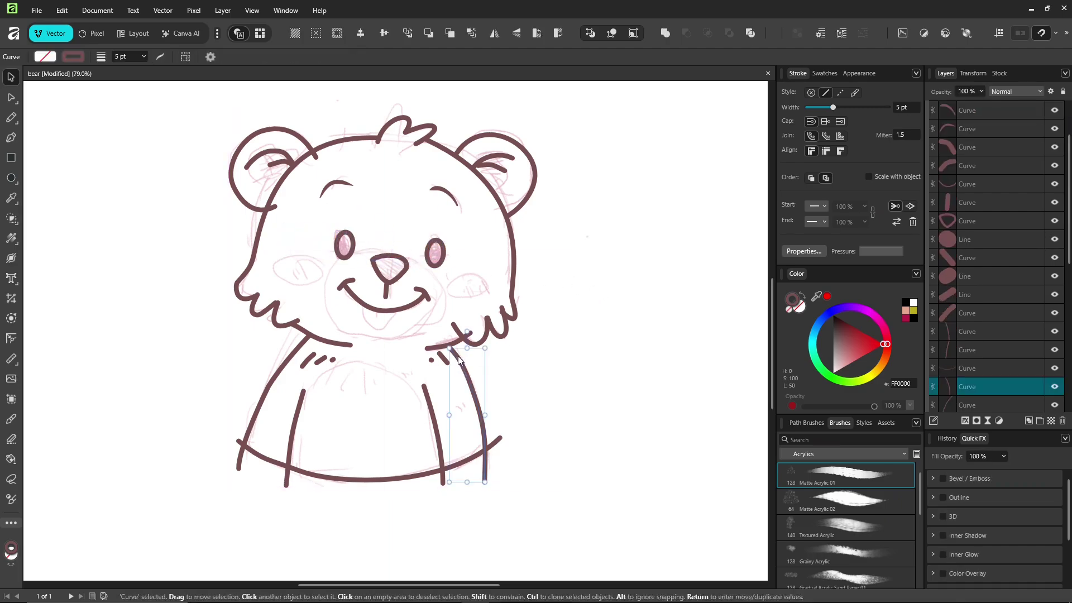
pyautogui.press('a')
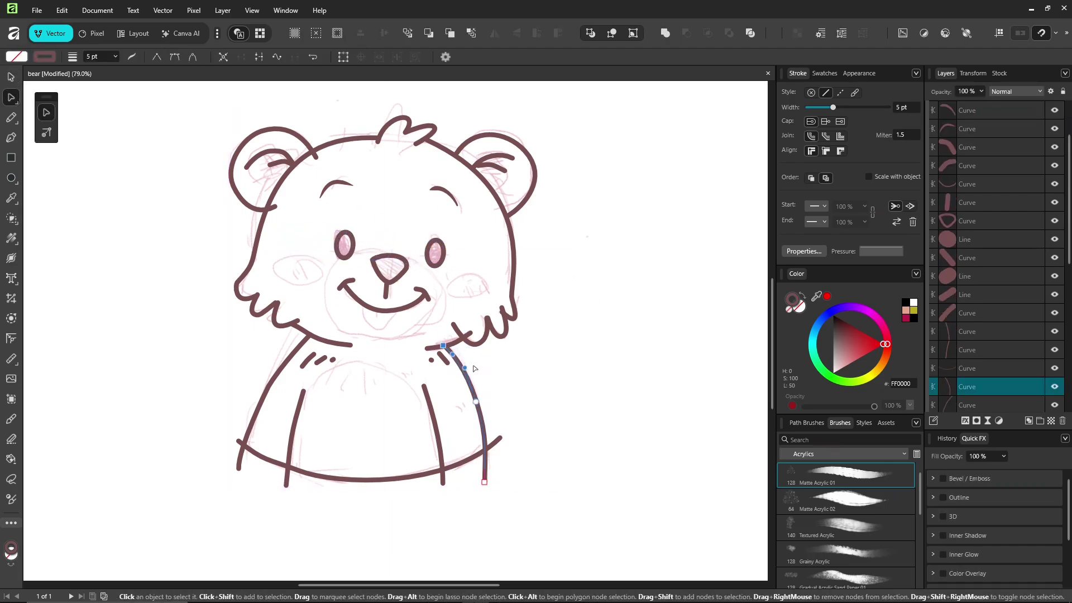
pyautogui.hotkey('ctrl', '9')
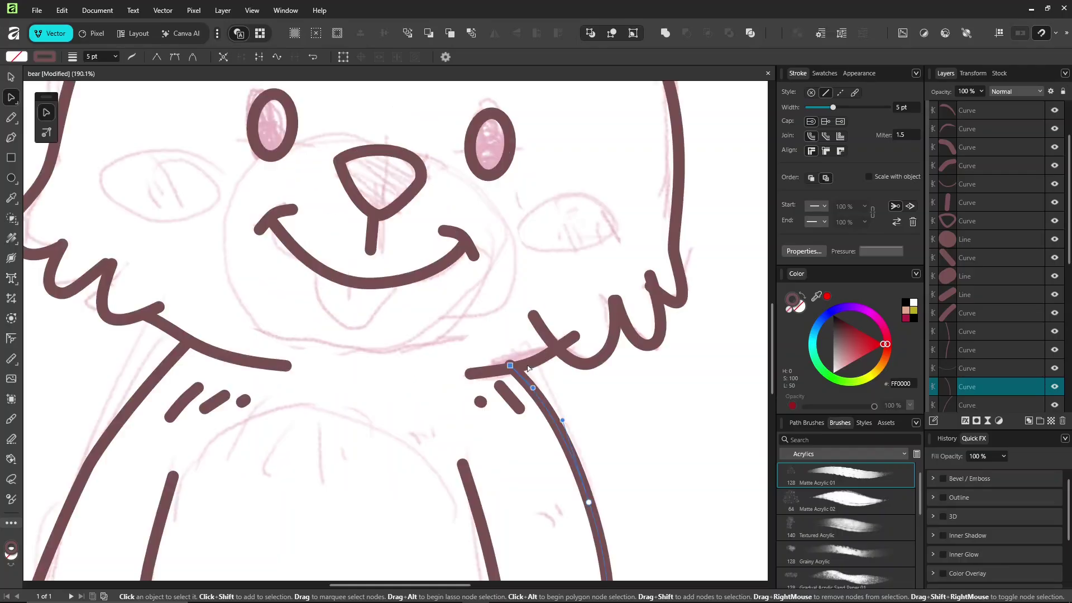
pyautogui.hotkey('ctrl', '0')
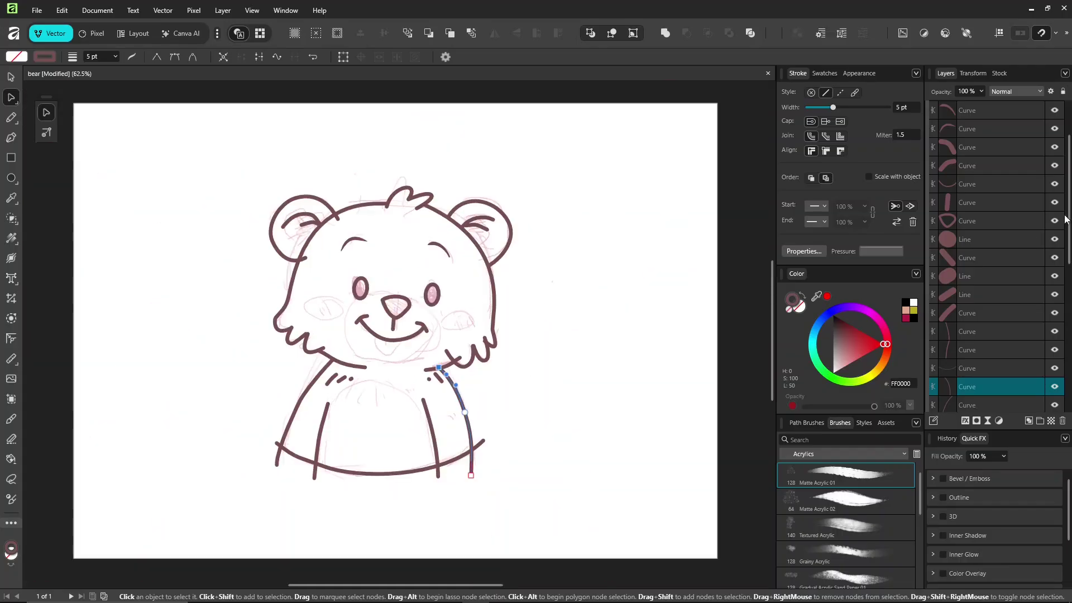
# - Collapse and select Layer1, flip it horizontally, and hide the Pixel sketch layer
pyautogui.scroll(2, 995, 220)
pyautogui.click(930, 112)
pyautogui.click(11, 78)
pyautogui.click(494, 34)
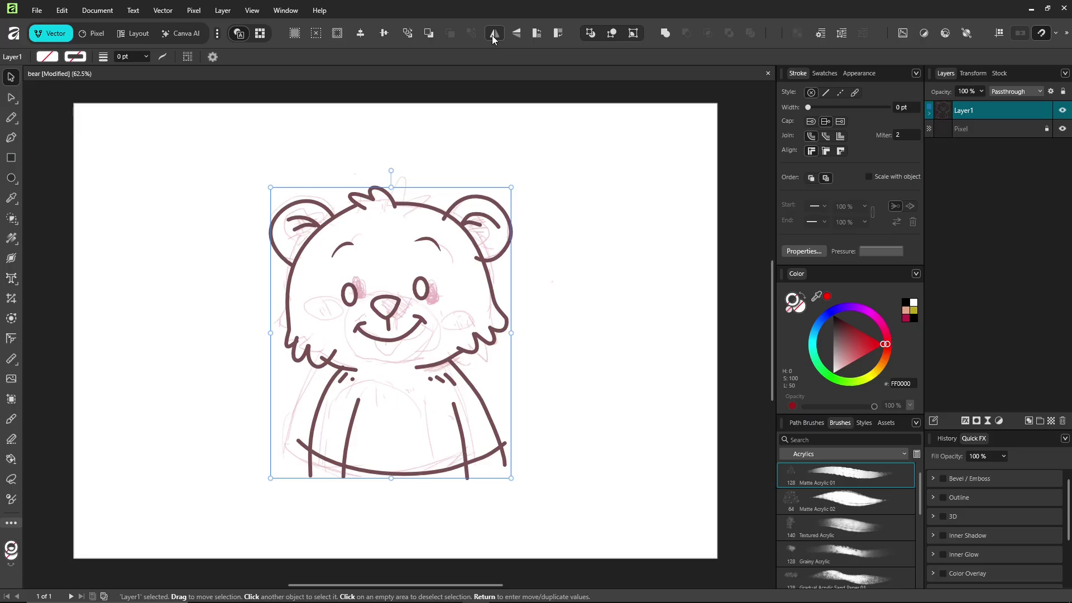
pyautogui.click(1062, 128)
# - Rotate the body's curved bottom edge slightly counterclockwise and check the balance by flipping Layer1 horizontally twice
pyautogui.click(401, 473)
pyautogui.moveTo(402, 424); pyautogui.dragTo(395, 422)
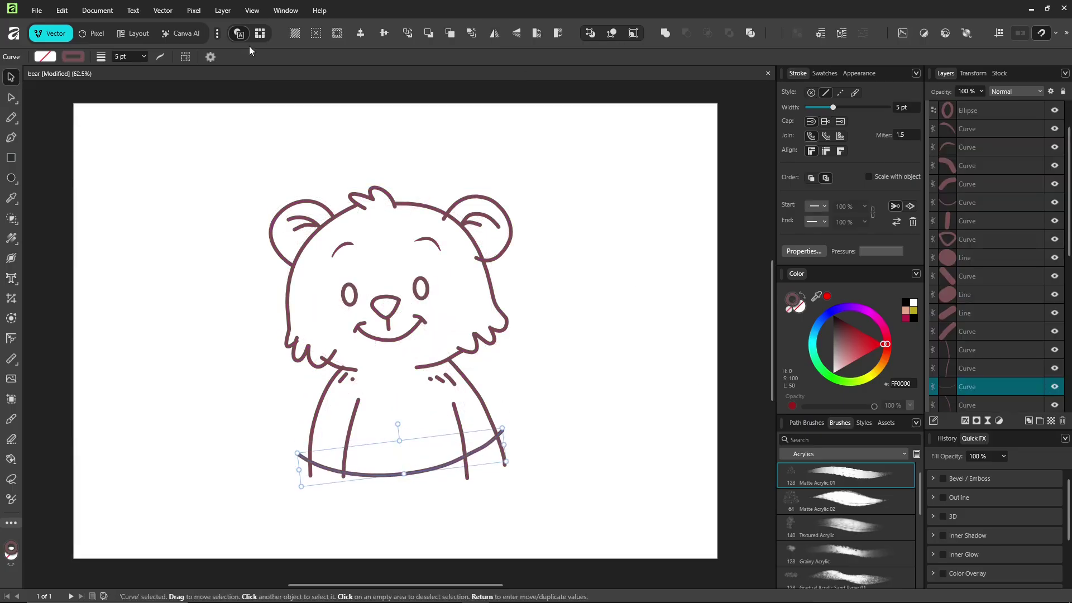
pyautogui.scroll(1, 997, 167)
pyautogui.click(982, 110)
pyautogui.click(493, 34)
pyautogui.click(493, 34)
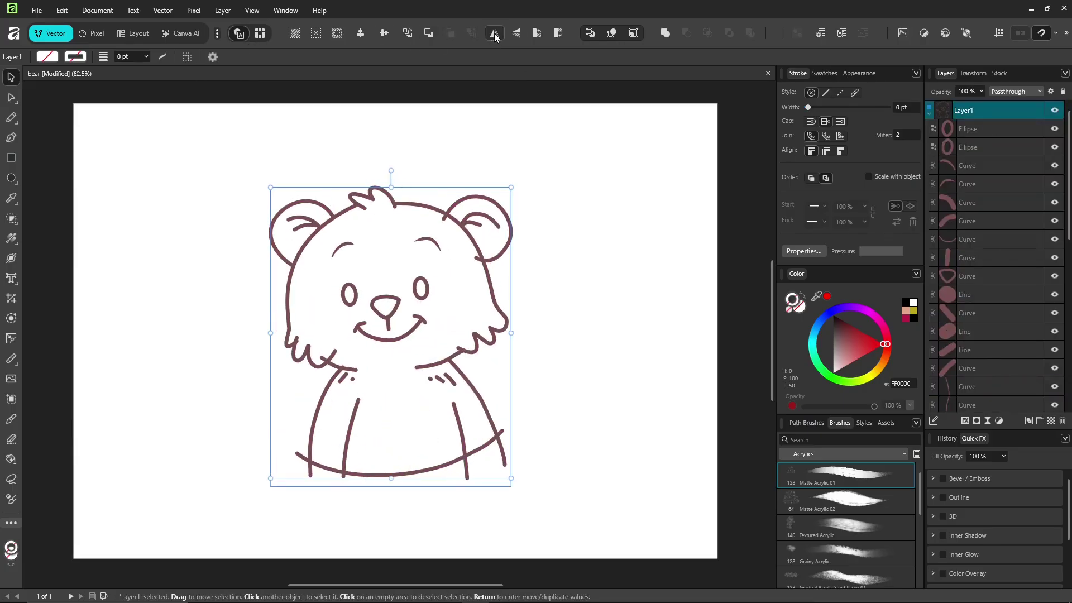
# - Flip the whole line art back to its original orientation and rotate the body's bottom edge slightly counterclockwise
pyautogui.click(589, 274)
pyautogui.hotkey('ctrl', 'a')
pyautogui.click(494, 33)
pyautogui.click(384, 474)
pyautogui.moveTo(385, 425); pyautogui.dragTo(382, 425)
pyautogui.click(582, 375)
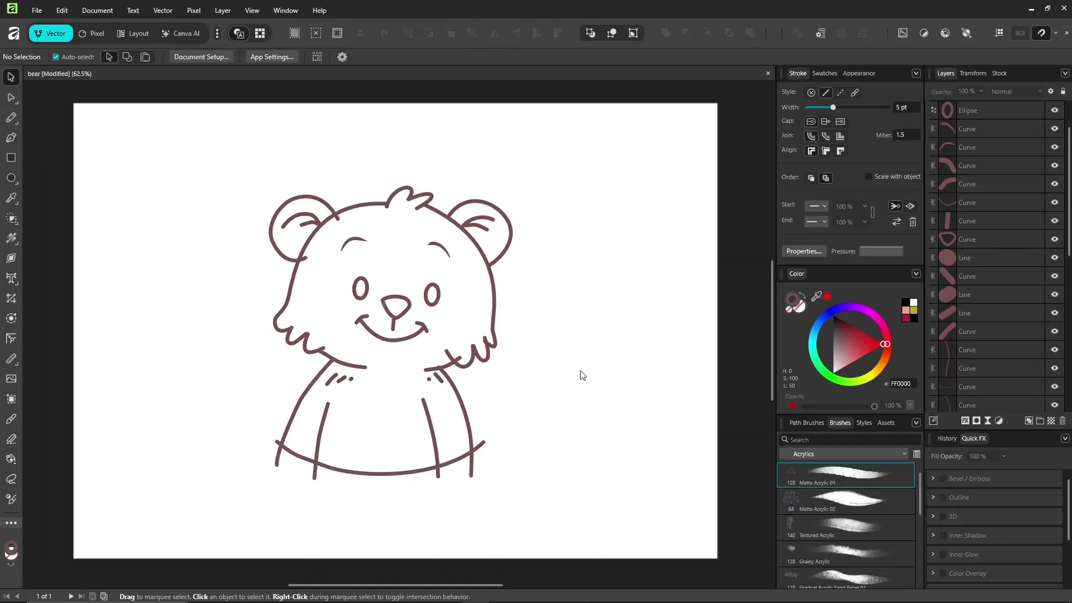
# - Select all the bear's line-art objects, group them, and name the group ink
pyautogui.press('alt')
pyautogui.press('alt')
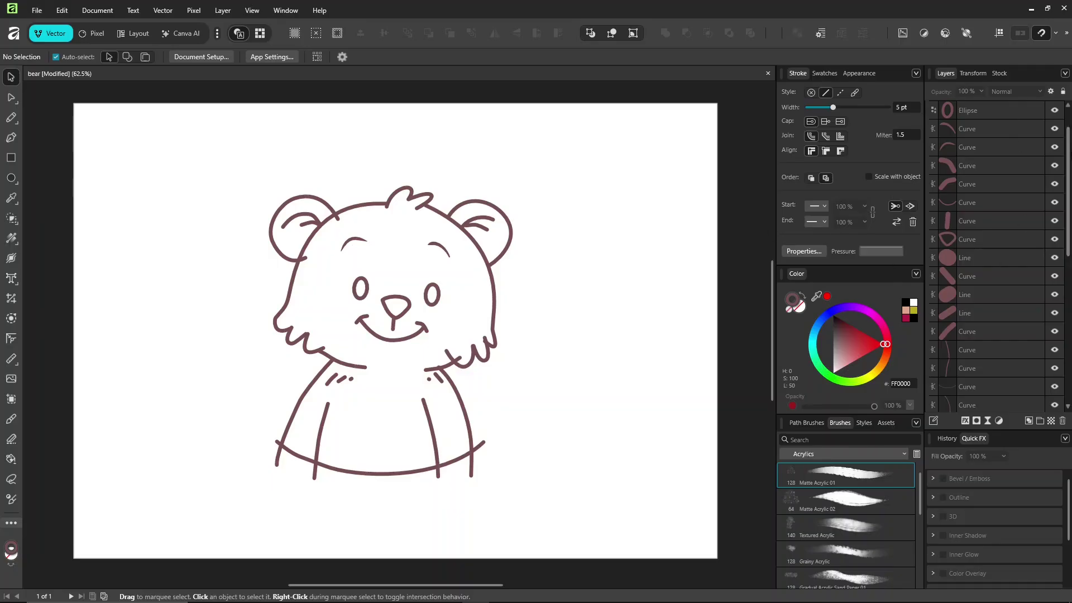
pyautogui.scroll(2, 1067, 158)
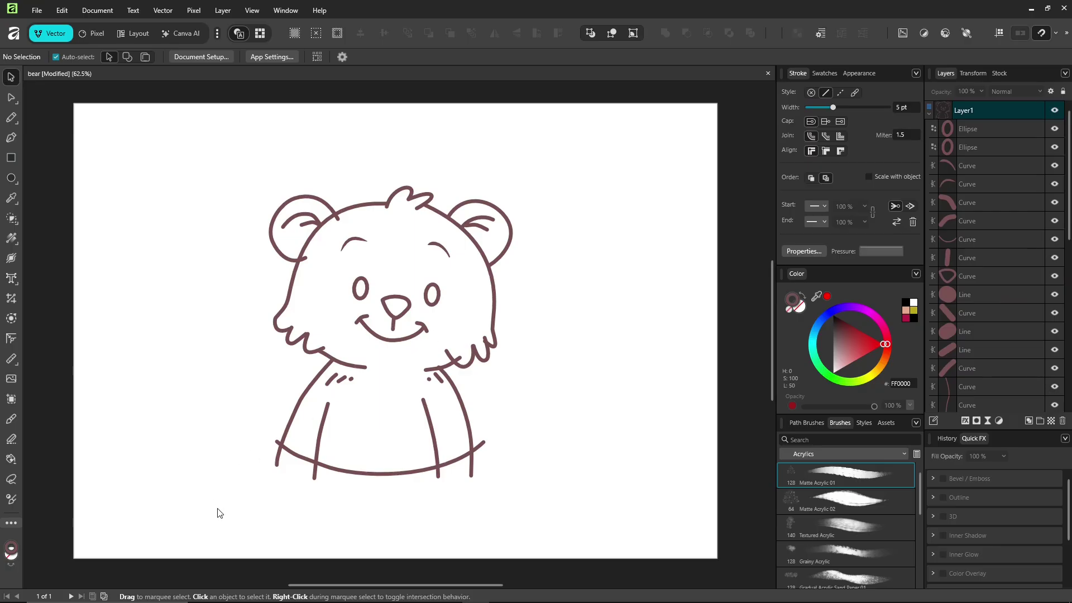
pyautogui.moveTo(217, 512); pyautogui.dragTo(580, 167)
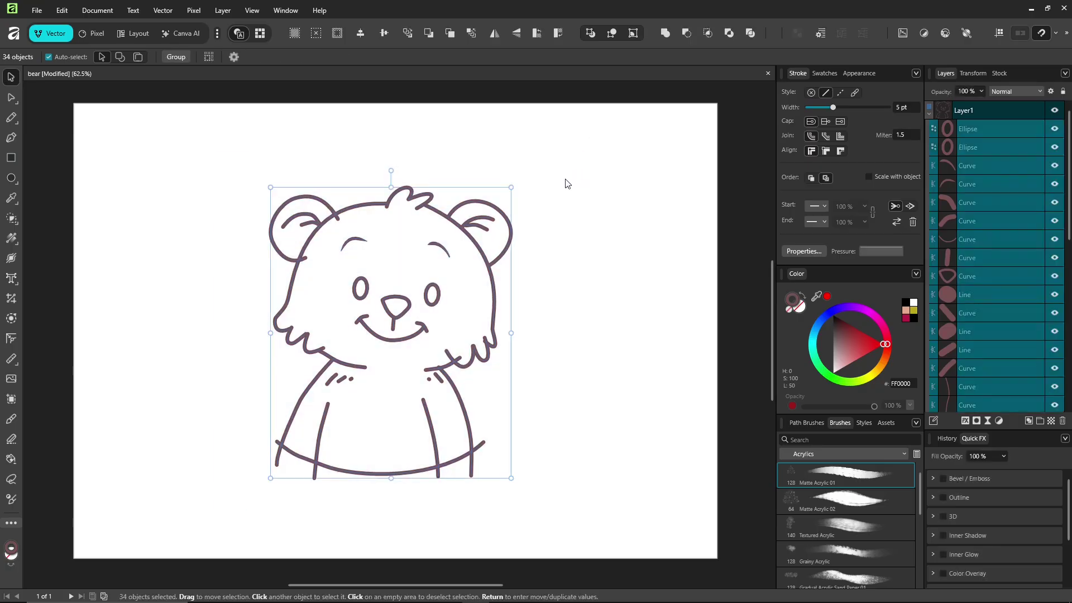
pyautogui.press('alt')
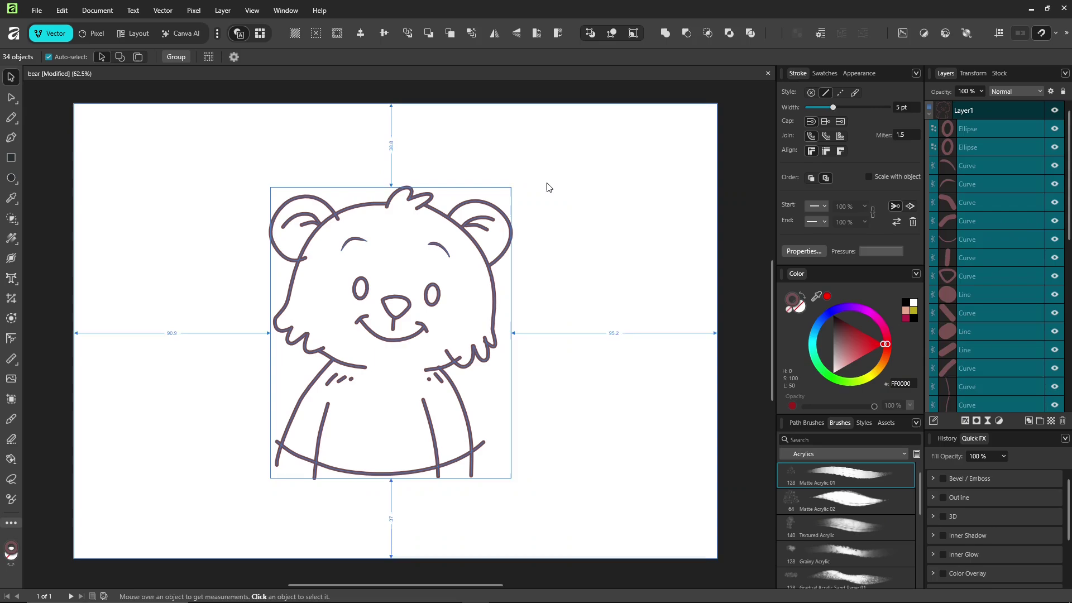
pyautogui.hotkey('ctrl', 'g')
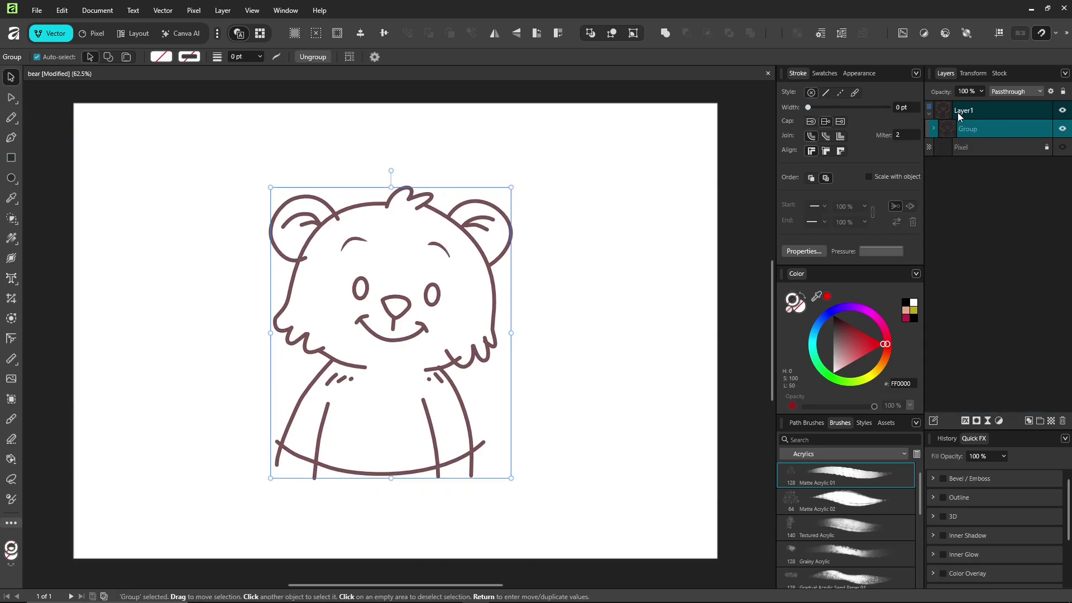
pyautogui.doubleClick(971, 129)
pyautogui.write('l')
pyautogui.press('Return')
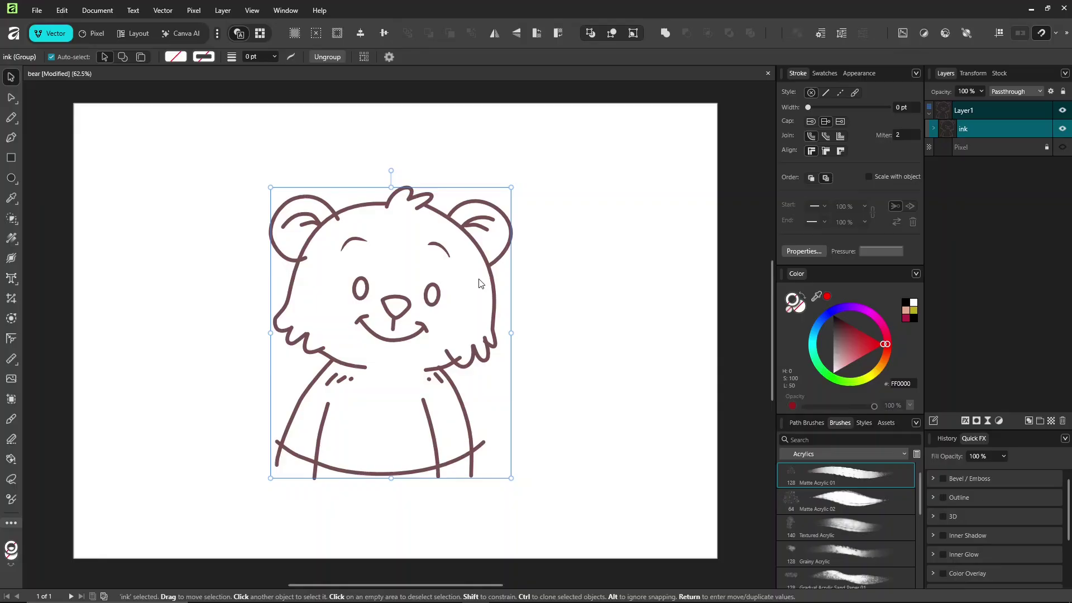
# - Try scaling the ink group down with Scale with object off, and undo it
pyautogui.press('alt')
pyautogui.moveTo(511, 189); pyautogui.dragTo(343, 347)
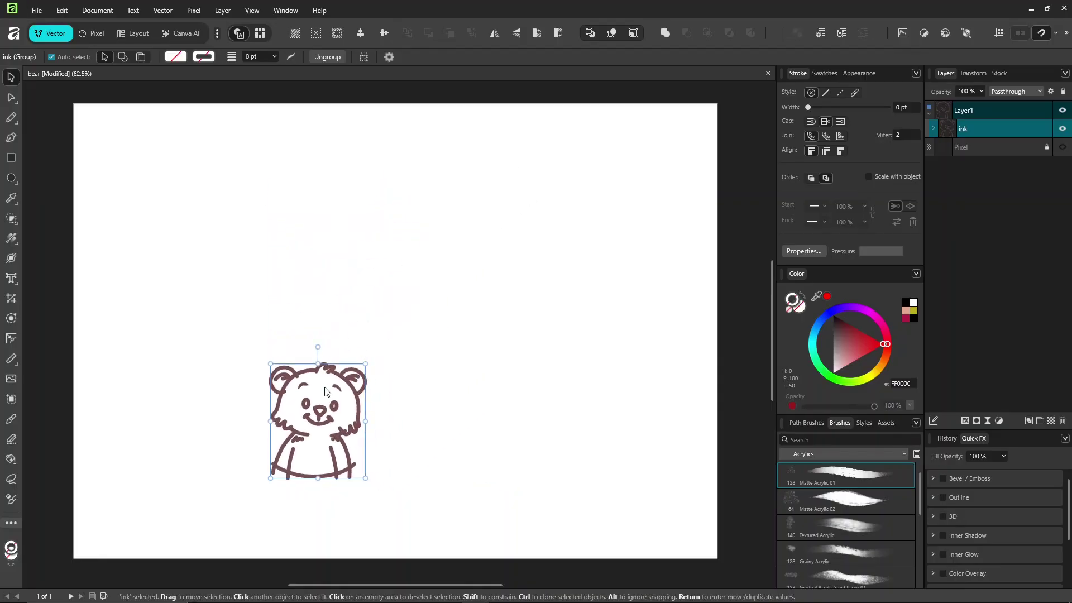
pyautogui.hotkey('ctrl', 'z')
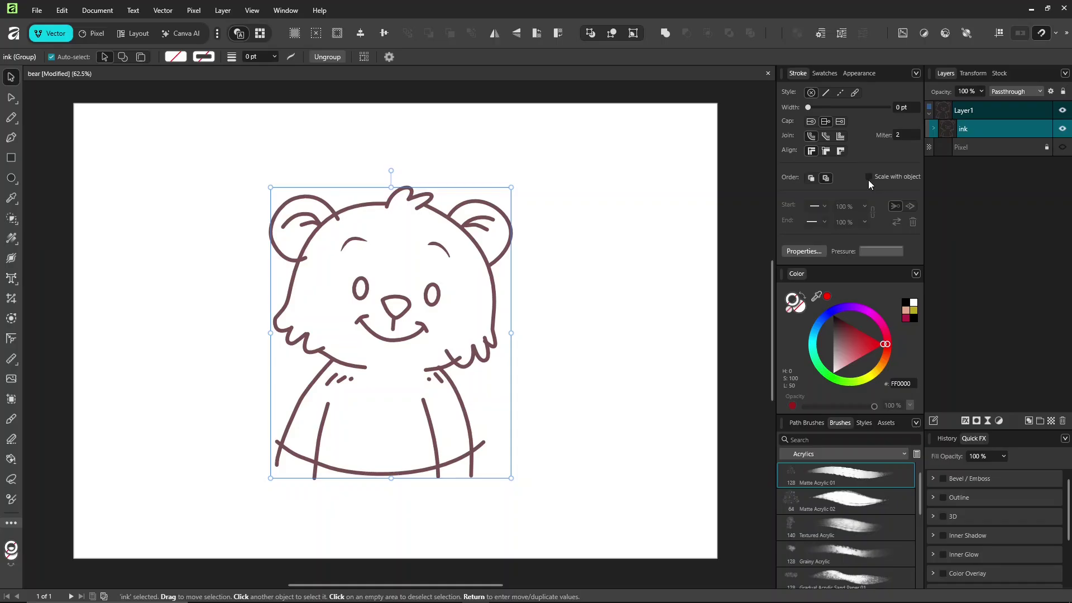
# - Turn on Scale with object for the stroke, enlarge the ink group slightly, and reposition it near the page centre
pyautogui.moveTo(511, 187)
pyautogui.mouseDown()
pyautogui.moveTo(351, 371)
pyautogui.moveTo(537, 156)
pyautogui.mouseUp()
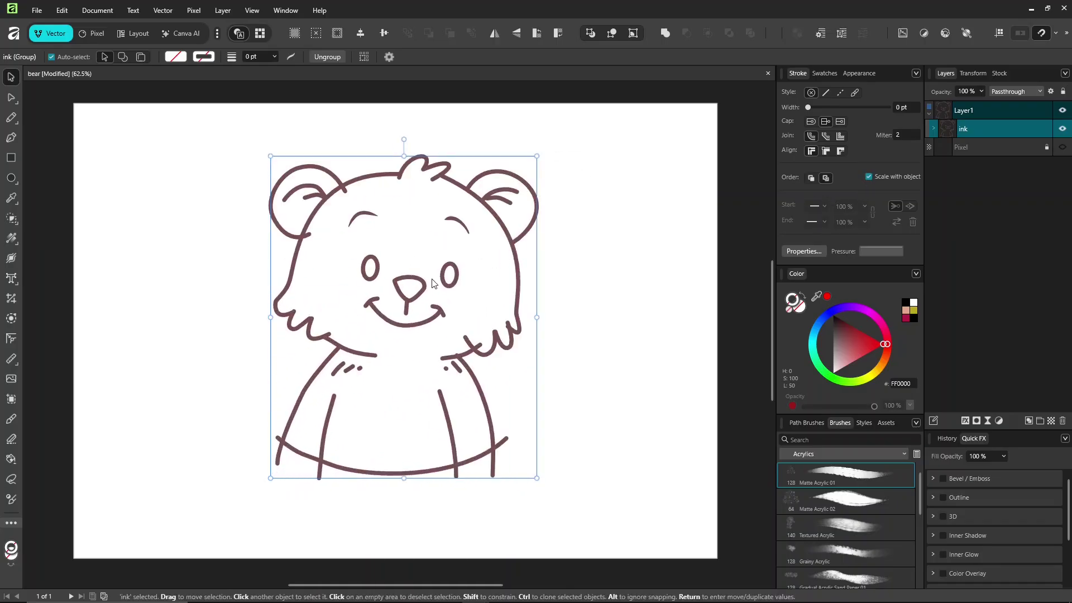
pyautogui.moveTo(433, 281); pyautogui.dragTo(423, 295)
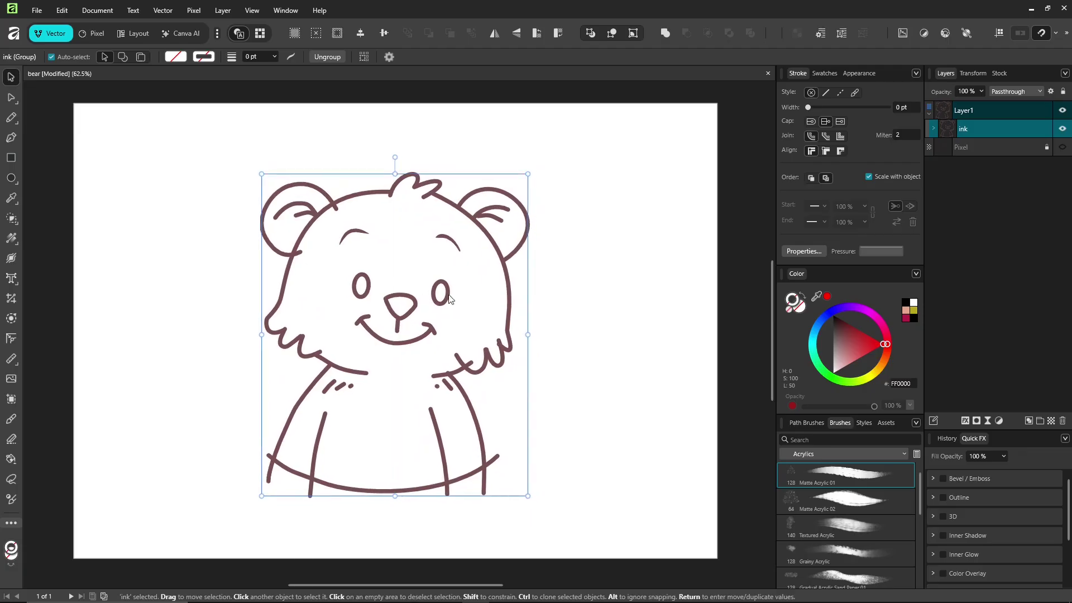
pyautogui.press('alt')
# - Trim the line ends overhanging the body's bottom edge with the Shape Builder set to subtract
pyautogui.click(11, 219)
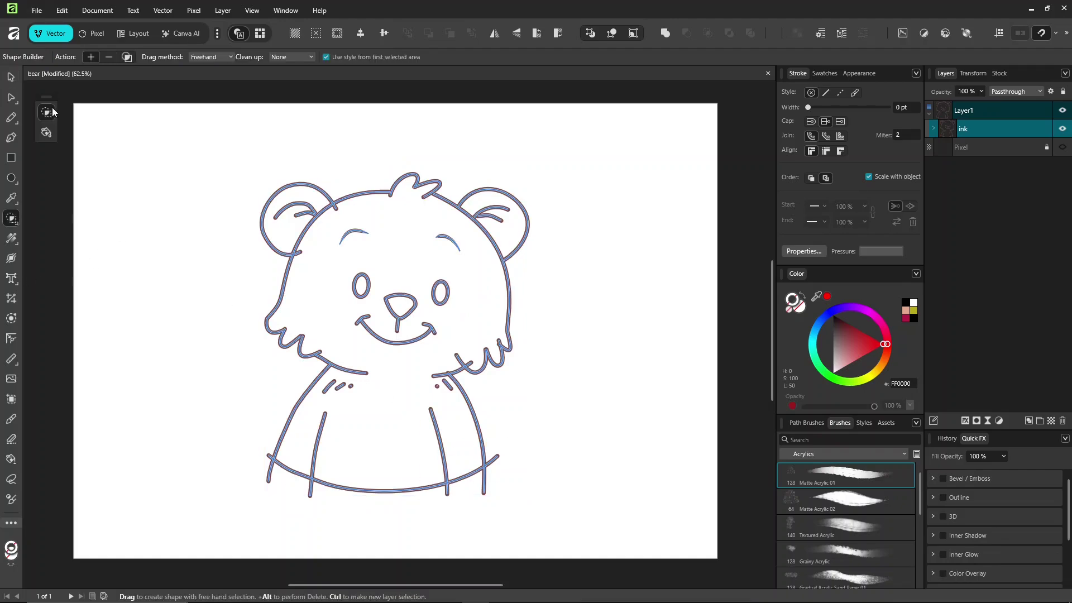
pyautogui.click(107, 56)
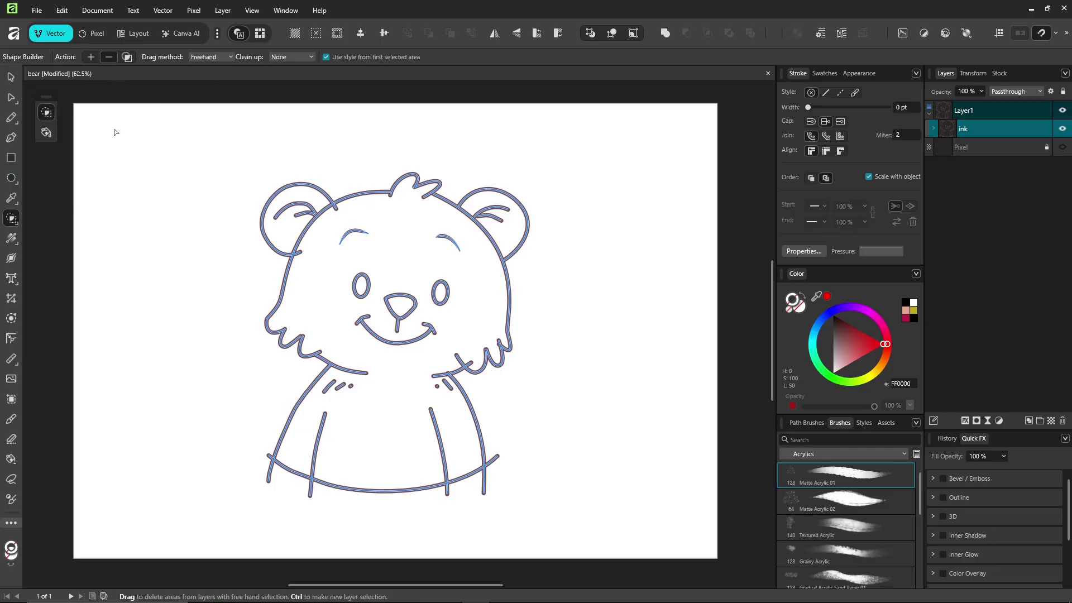
pyautogui.moveTo(269, 472); pyautogui.dragTo(347, 502)
pyautogui.moveTo(508, 474)
pyautogui.mouseDown()
pyautogui.moveTo(498, 452)
pyautogui.moveTo(491, 474)
pyautogui.mouseUp()
pyautogui.moveTo(275, 447); pyautogui.dragTo(262, 501)
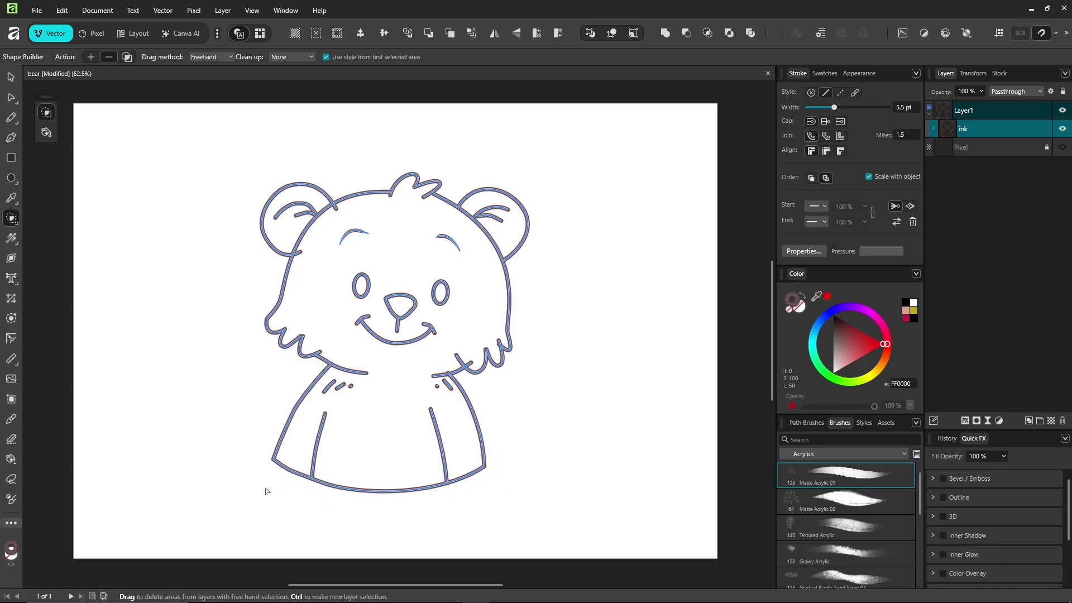
# - Trim the overshooting line ends at the right cheek fur and where the left ear meets the head
pyautogui.click(475, 366)
pyautogui.click(301, 255)
pyautogui.press('alt')
pyautogui.scroll(2, 400, 292)
pyautogui.scroll(1, 400, 291)
pyautogui.hotkey('ctrl', 'a')
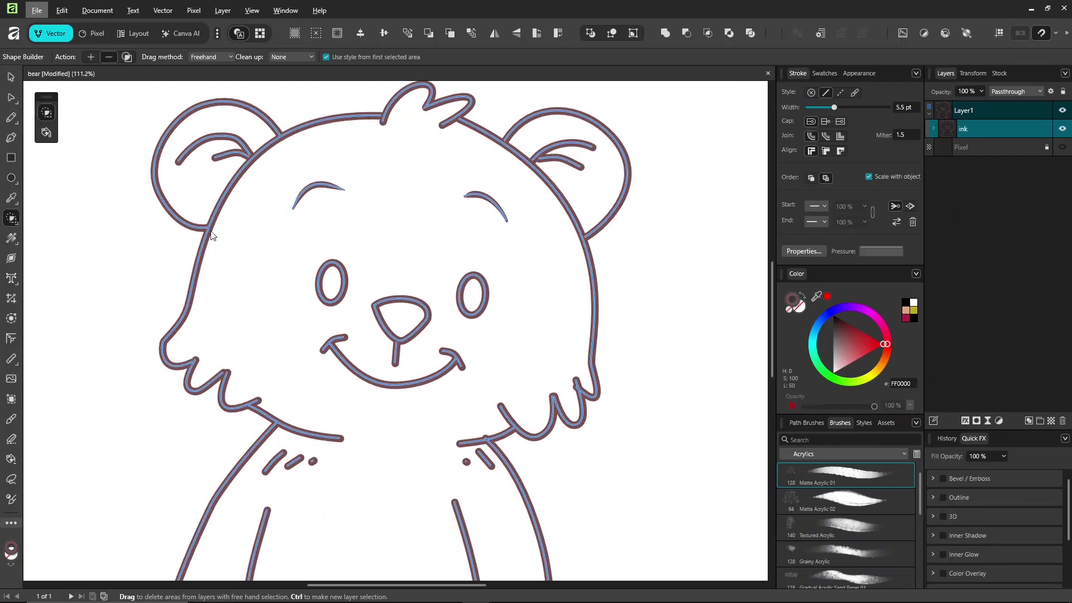
# - Cut the head outline at two points inside the left ear with the Knife tool and delete the segment between them
pyautogui.click(11, 117)
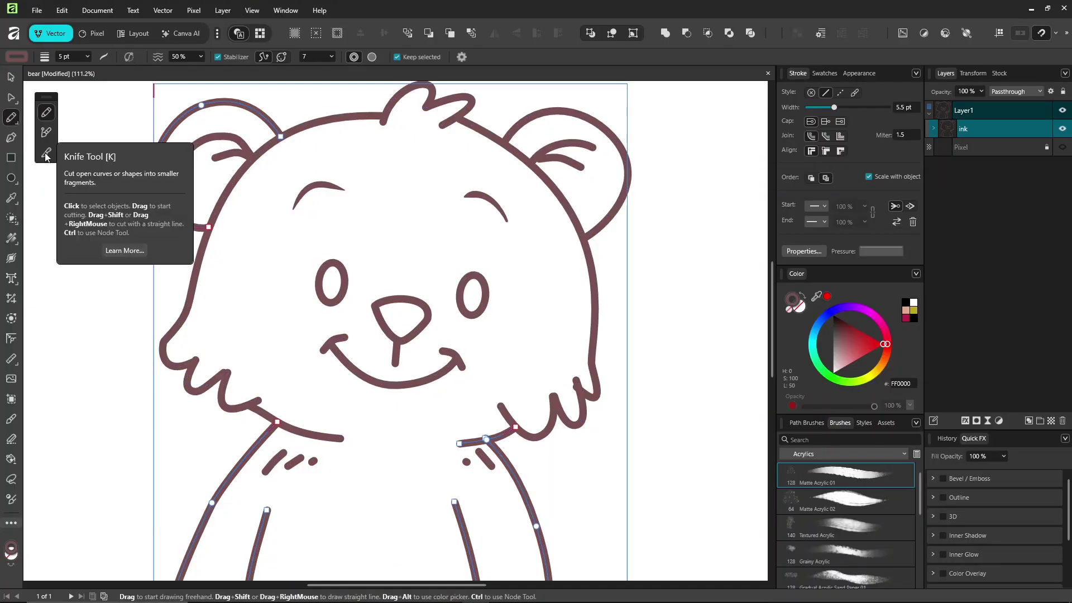
pyautogui.click(46, 156)
pyautogui.keyDown('ctrl'); pyautogui.click(221, 206); pyautogui.keyUp('ctrl')
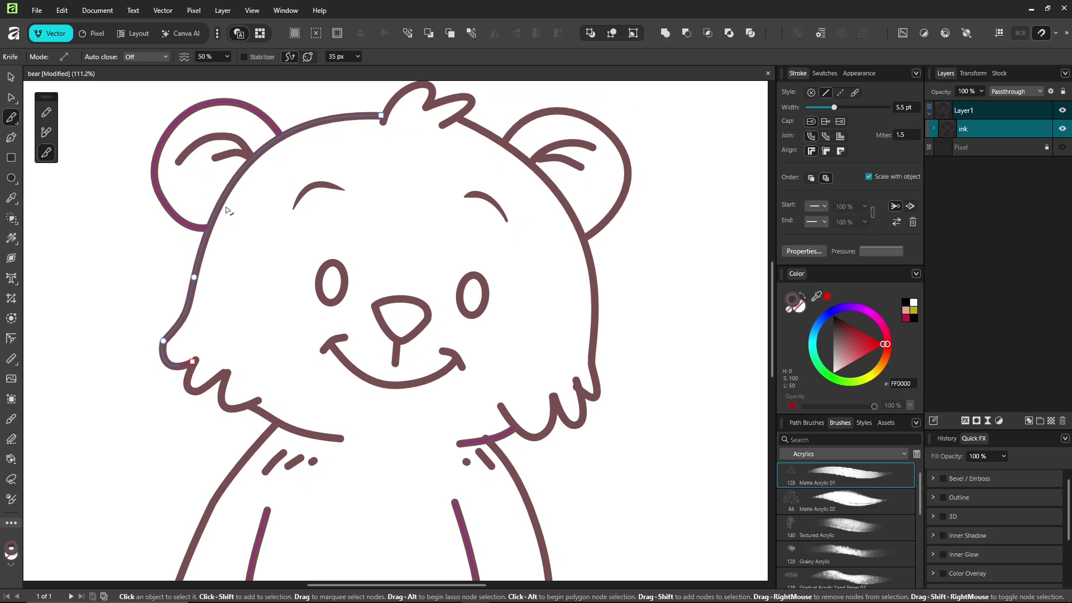
pyautogui.moveTo(204, 215); pyautogui.dragTo(228, 222)
pyautogui.moveTo(258, 163); pyautogui.dragTo(254, 144)
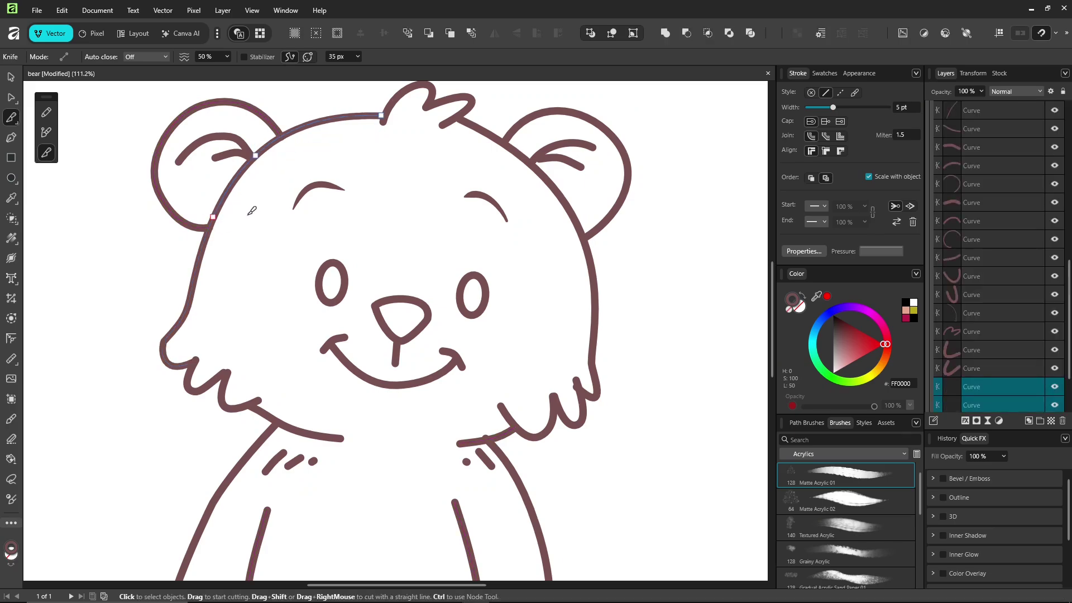
pyautogui.click(11, 77)
pyautogui.click(223, 187)
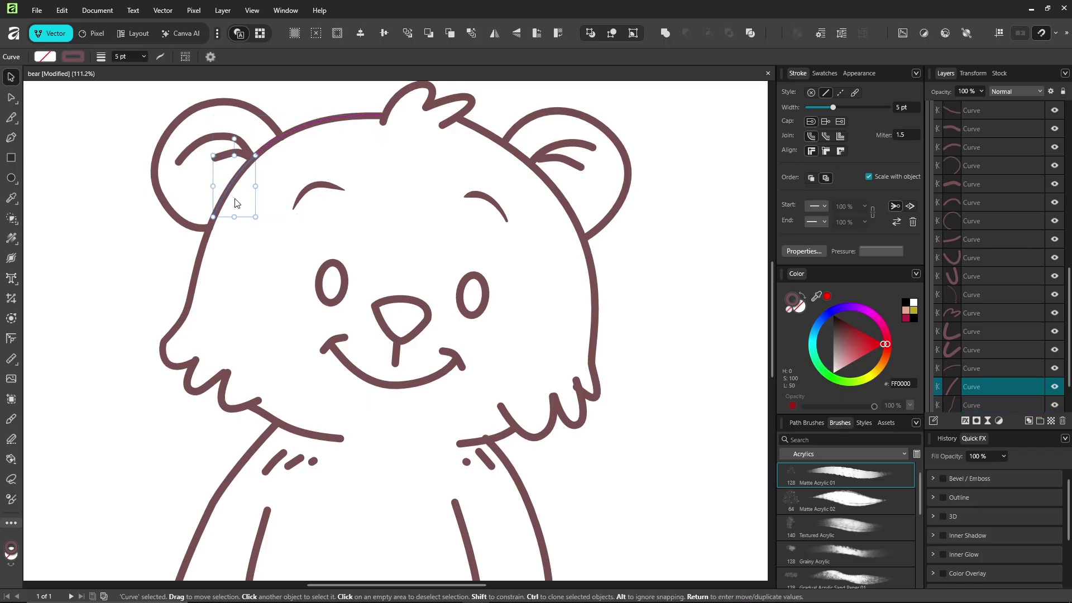
pyautogui.press('Delete')
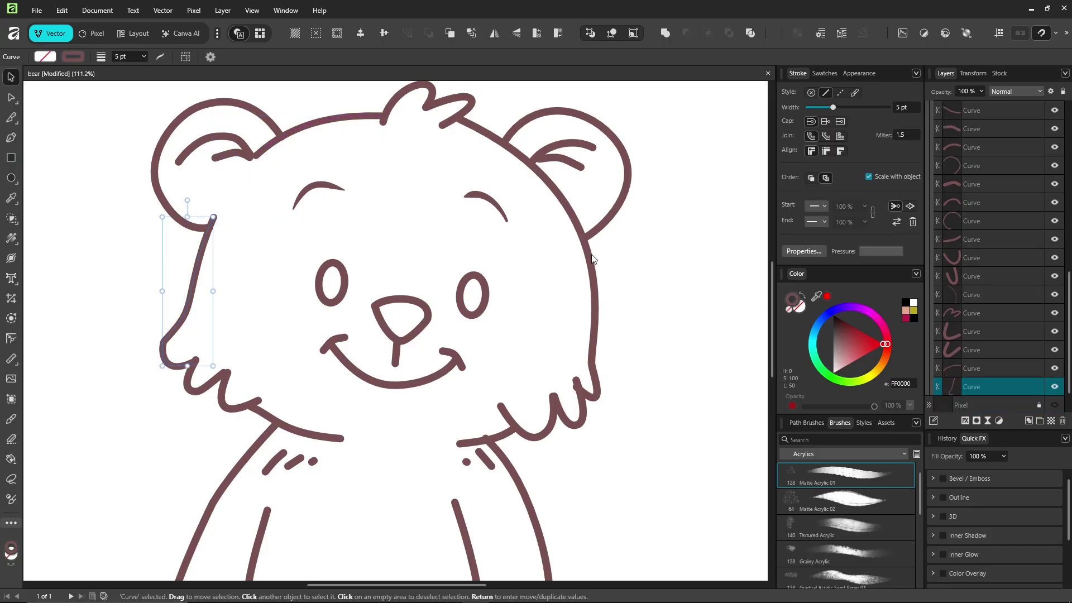
# - Cut the head outline at two points inside the right ear with the Knife tool, delete the segment between them, and deselect
pyautogui.click(587, 261)
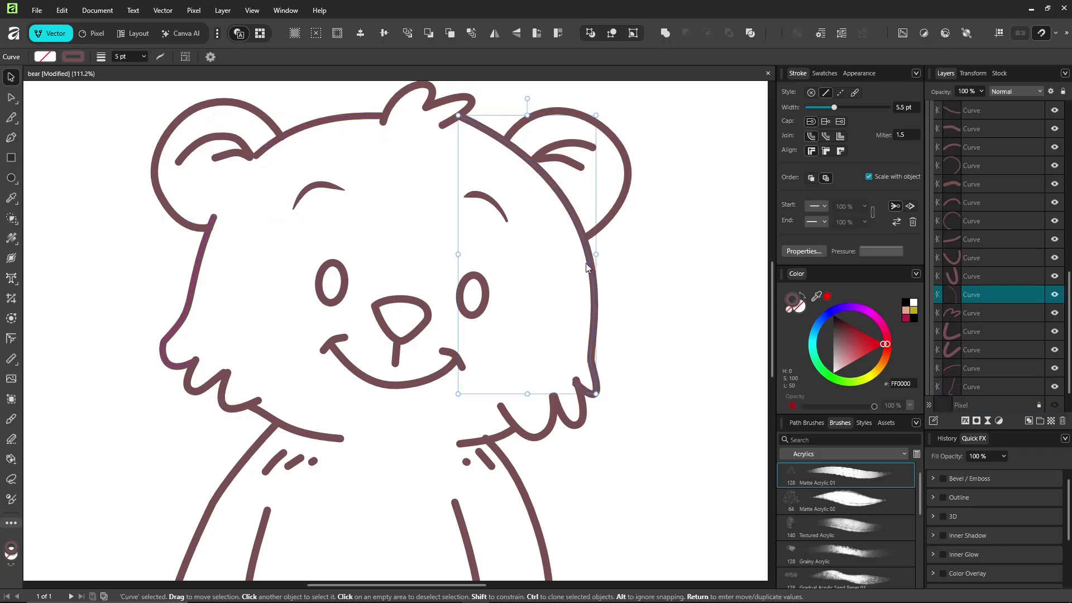
pyautogui.click(11, 117)
pyautogui.moveTo(560, 217); pyautogui.dragTo(585, 195)
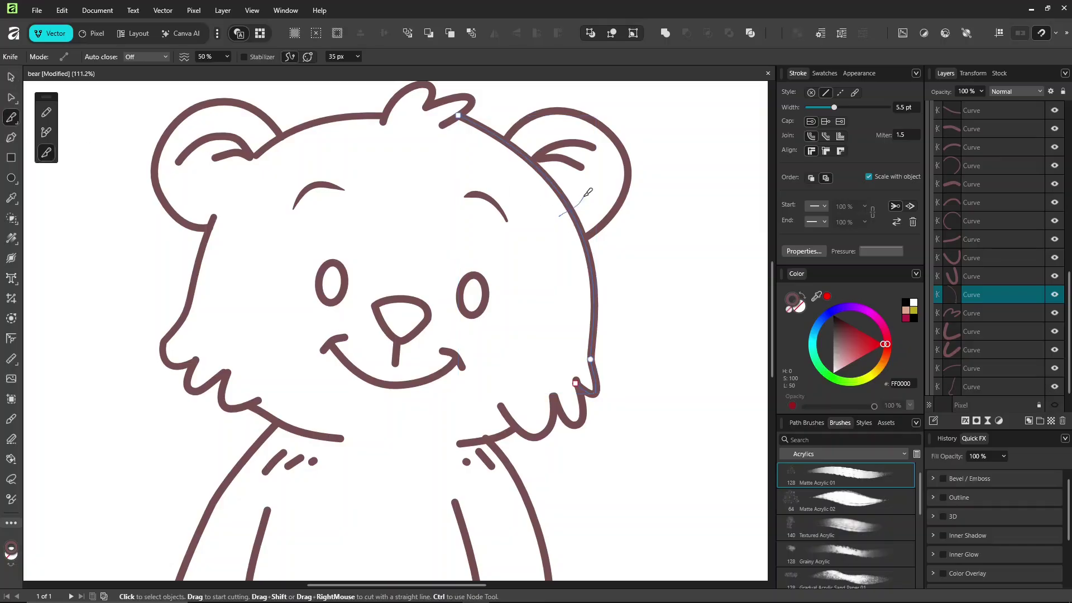
pyautogui.moveTo(523, 171); pyautogui.dragTo(558, 144)
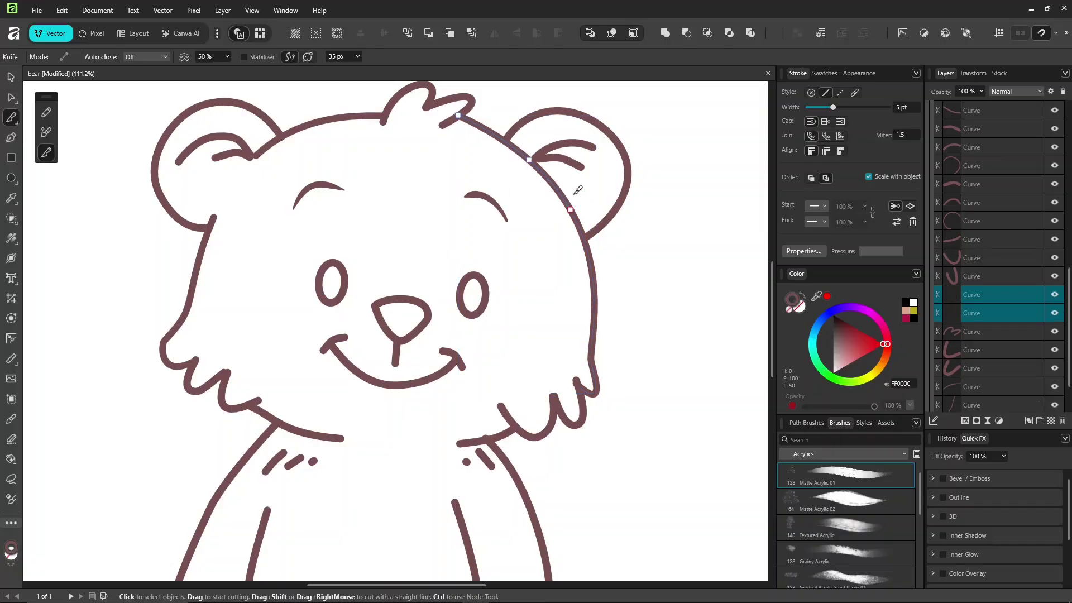
pyautogui.click(11, 77)
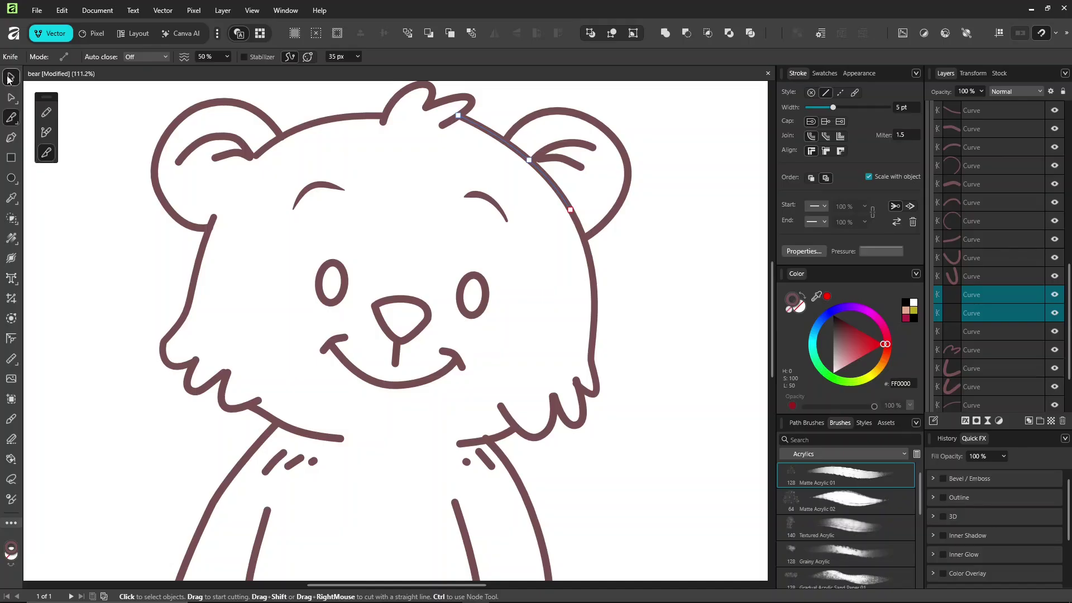
pyautogui.click(560, 202)
pyautogui.press('Delete')
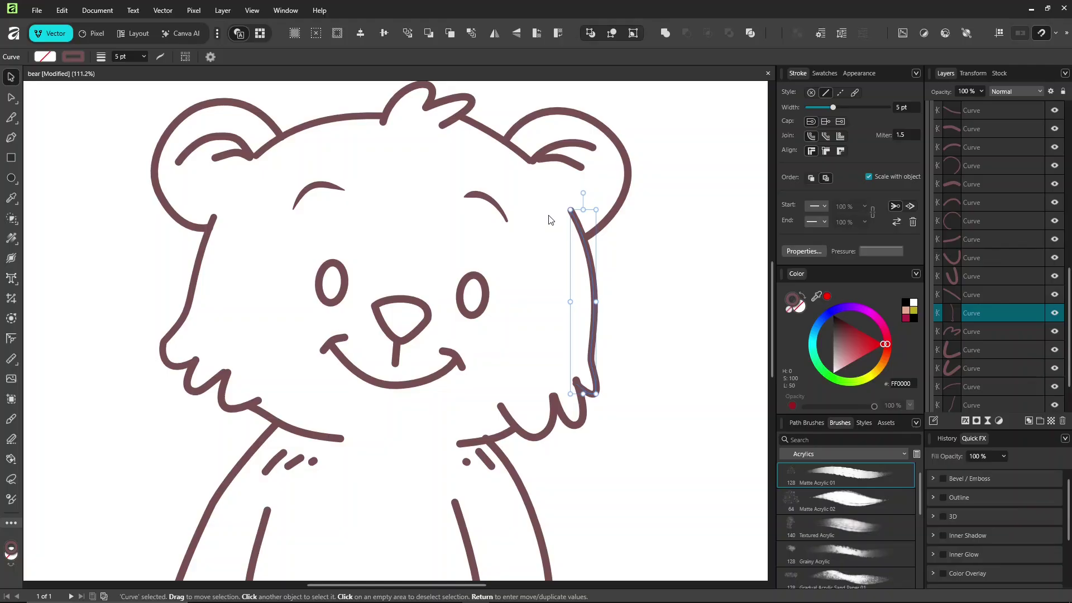
pyautogui.hotkey('ctrl', '0')
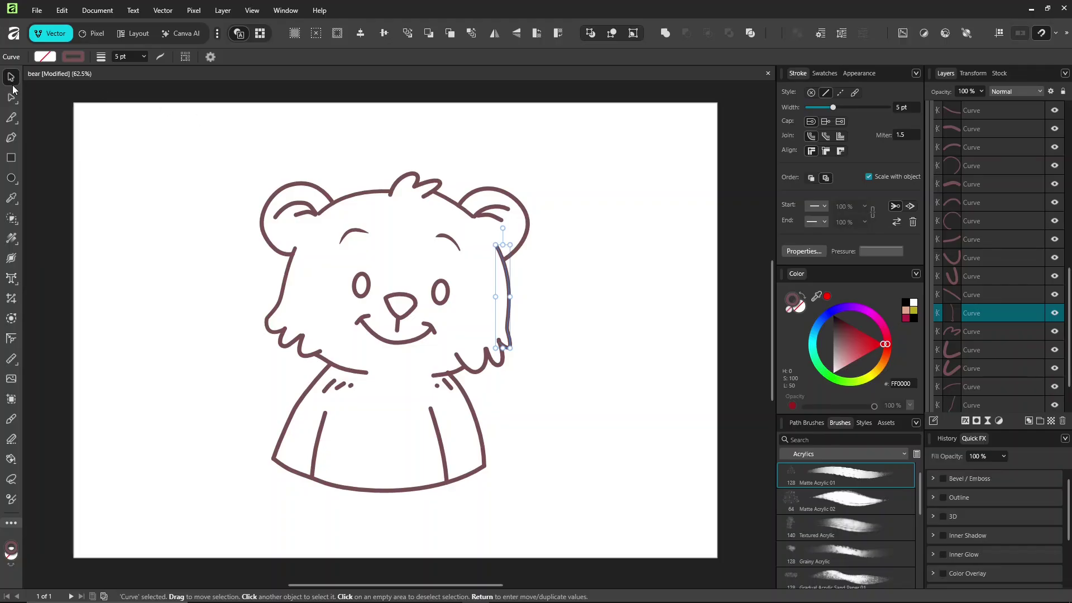
pyautogui.click(179, 262)
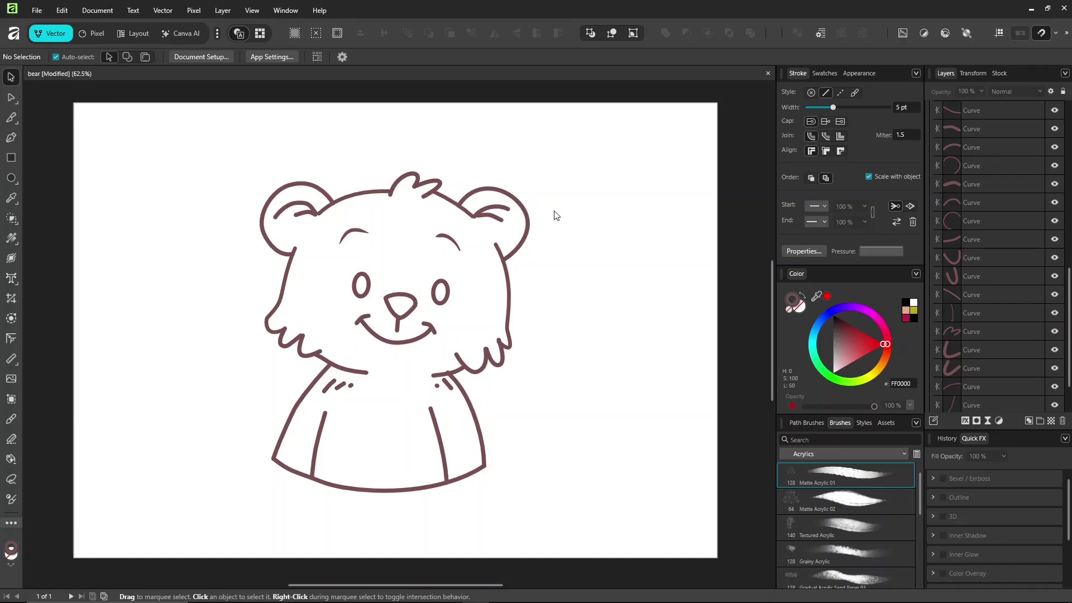
# - Collapse the ink group, check its balance by flipping it horizontally and back to its original orientation, and deselect
pyautogui.scroll(10, 1070, 283)
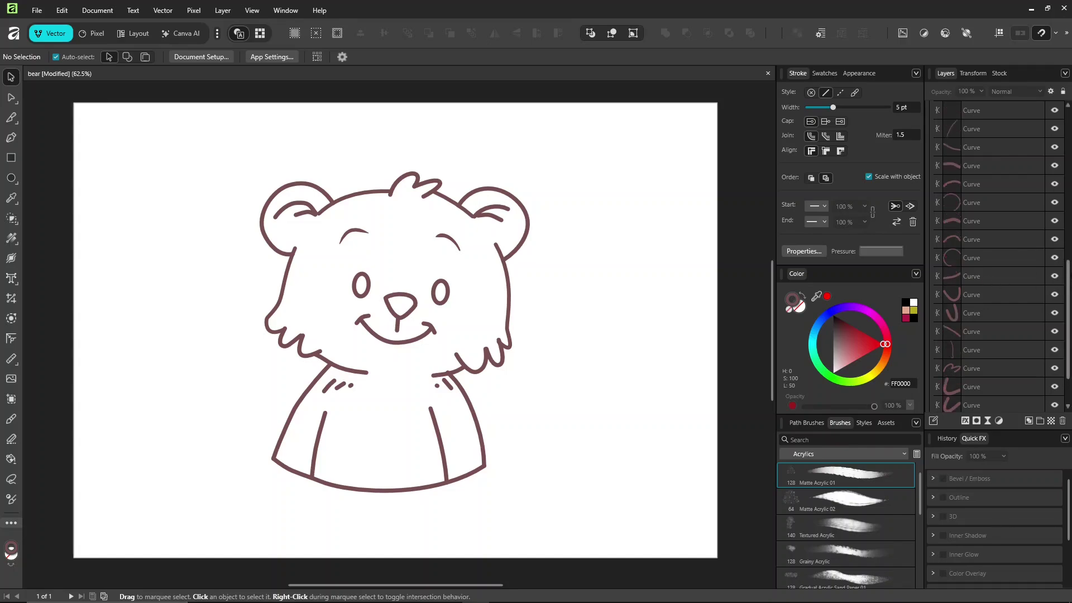
pyautogui.click(933, 129)
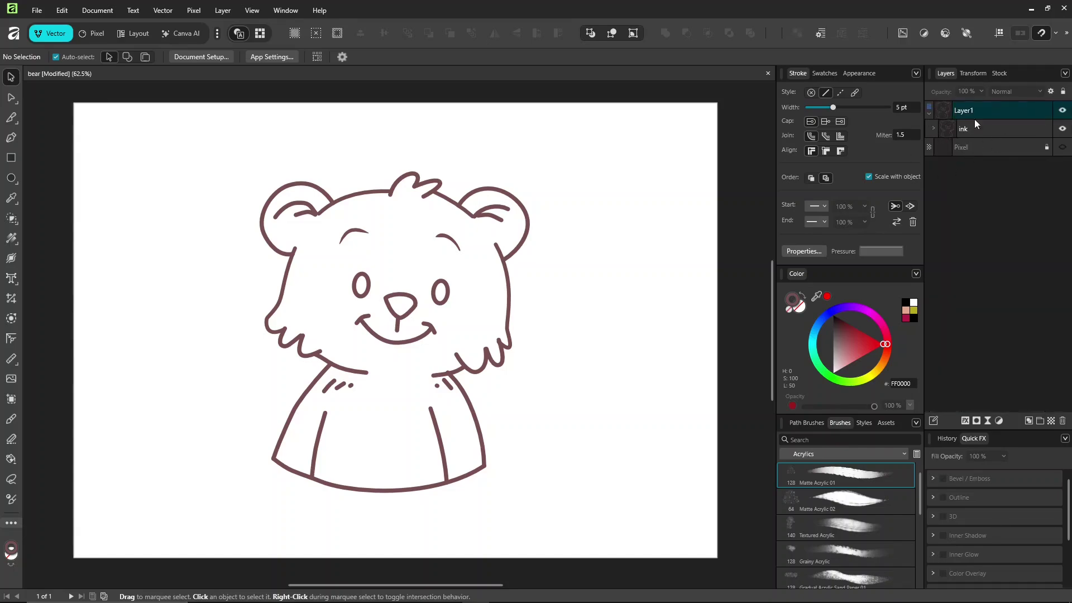
pyautogui.click(994, 131)
pyautogui.click(495, 34)
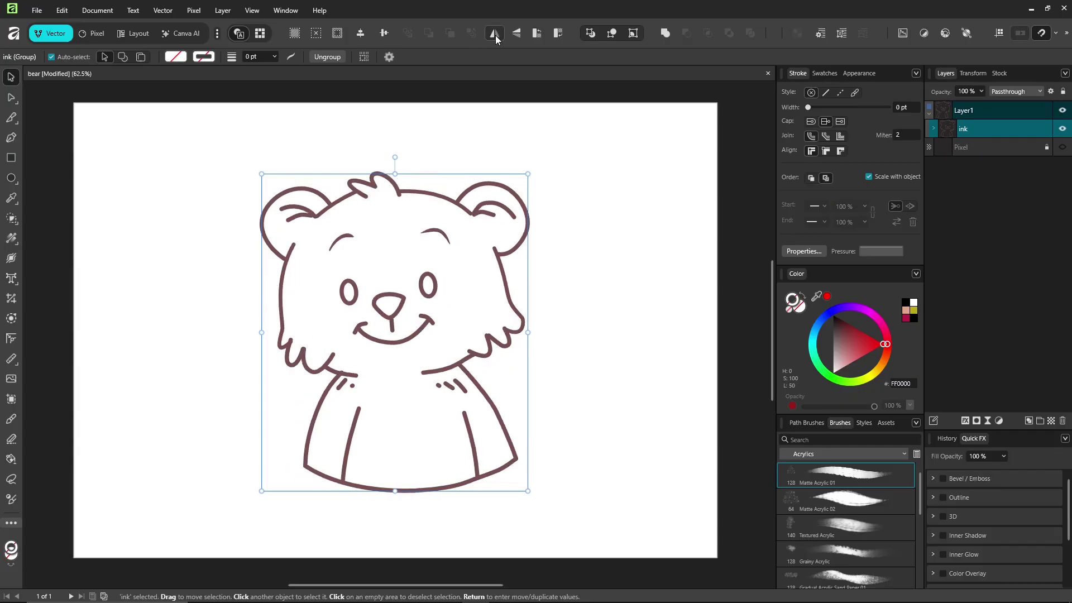
pyautogui.click(495, 34)
pyautogui.click(495, 35)
pyautogui.click(494, 36)
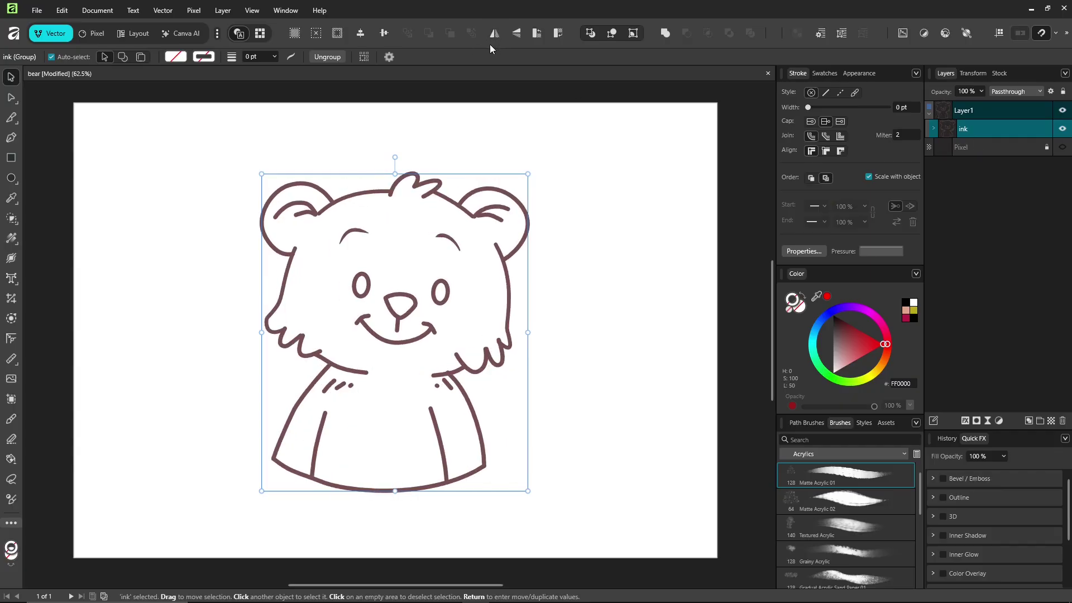
pyautogui.click(605, 336)
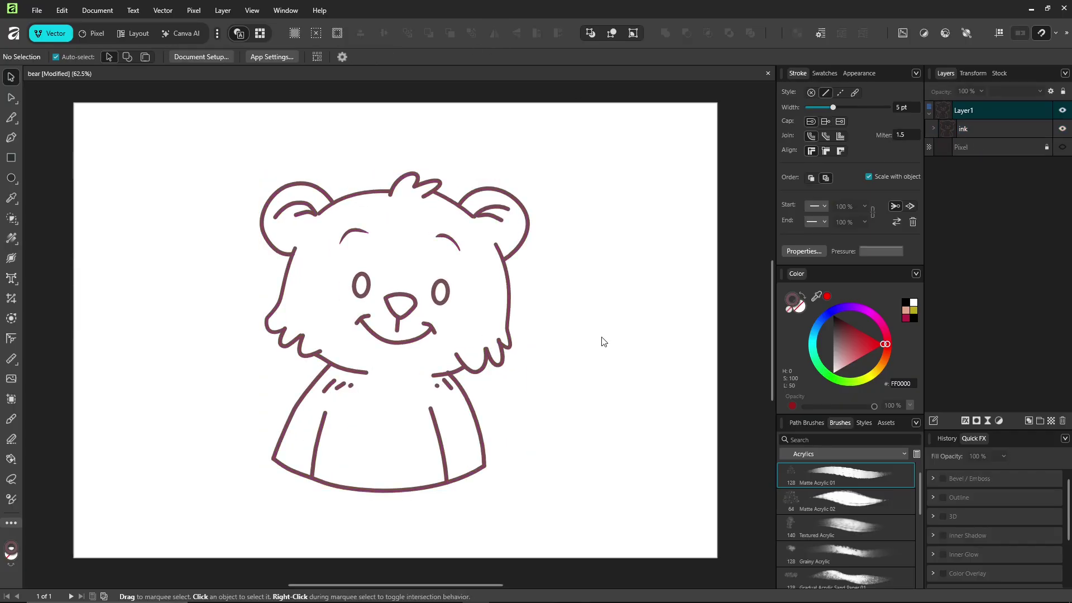